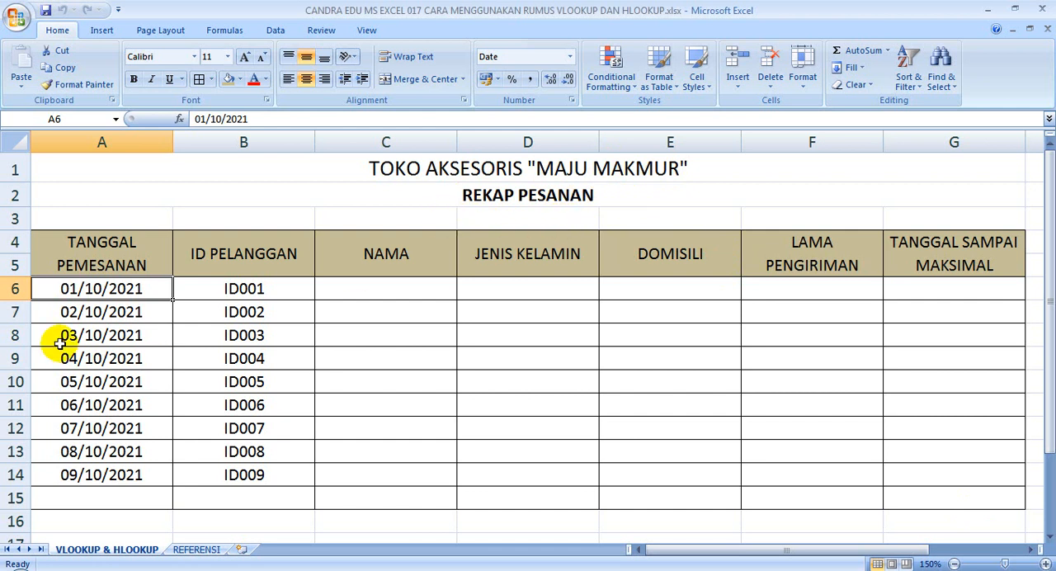
Examine the REKAP PESANAN table's headers and the empty cells from the NAMA column through TANGGAL SAMPAI MAKSIMAL
{"action": "left_click", "coordinate": [118, 260]}
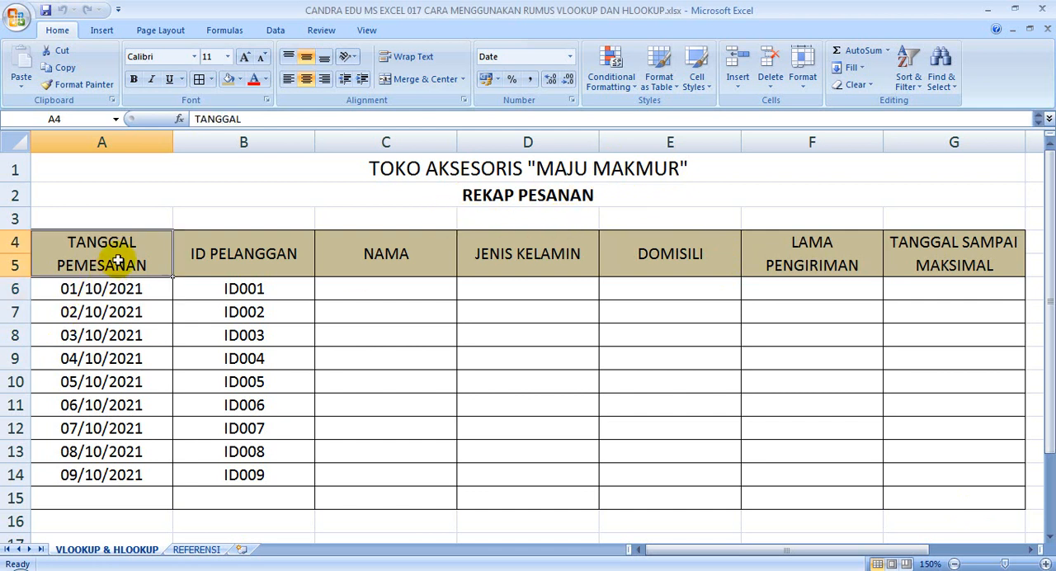
{"action": "left_click", "coordinate": [231, 254]}
{"action": "left_click", "coordinate": [358, 257]}
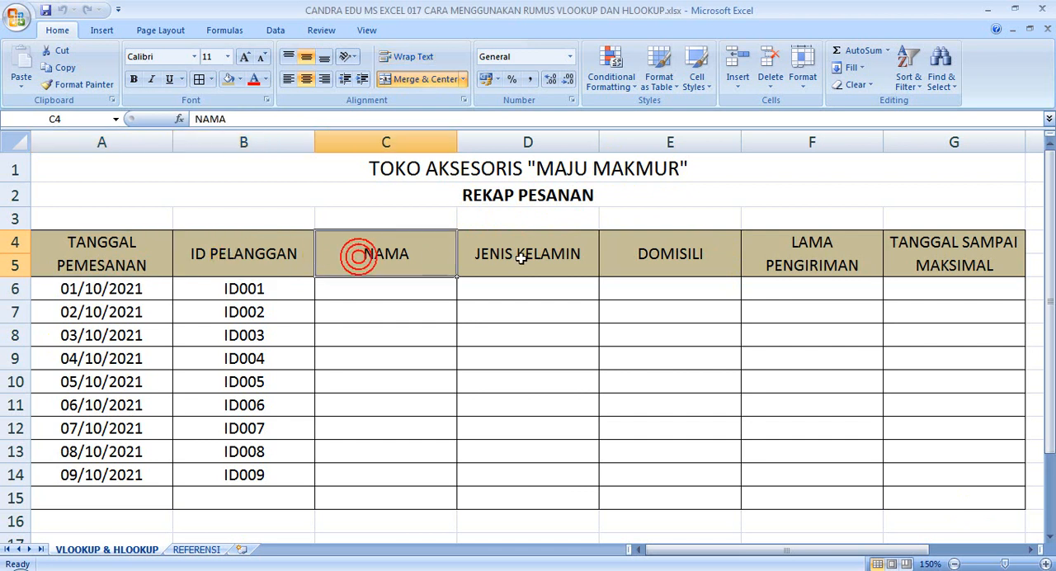
{"action": "left_click", "coordinate": [542, 257]}
{"action": "left_click", "coordinate": [670, 263]}
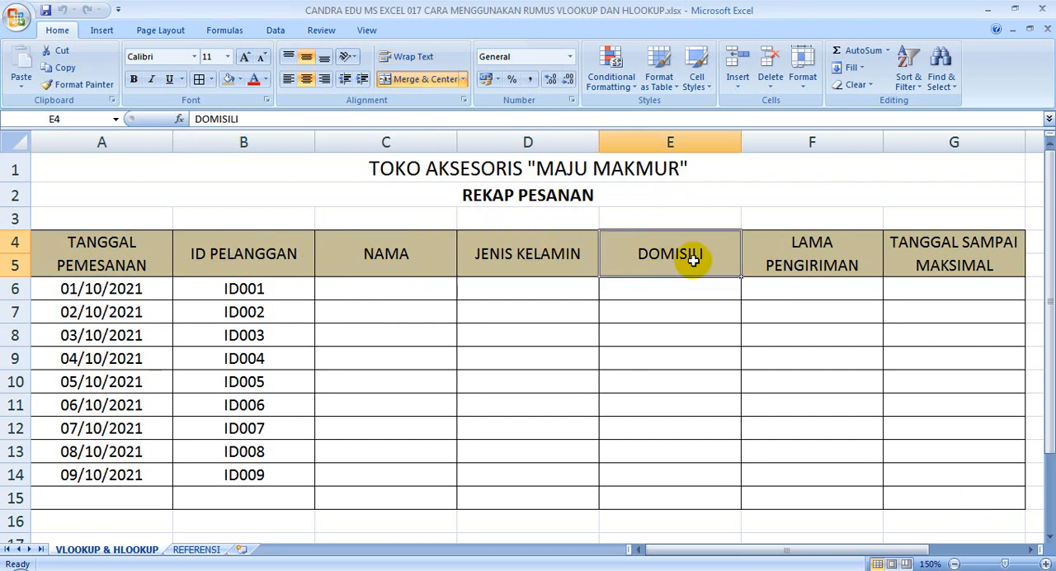
{"action": "left_click", "coordinate": [825, 255]}
{"action": "left_click", "coordinate": [950, 262]}
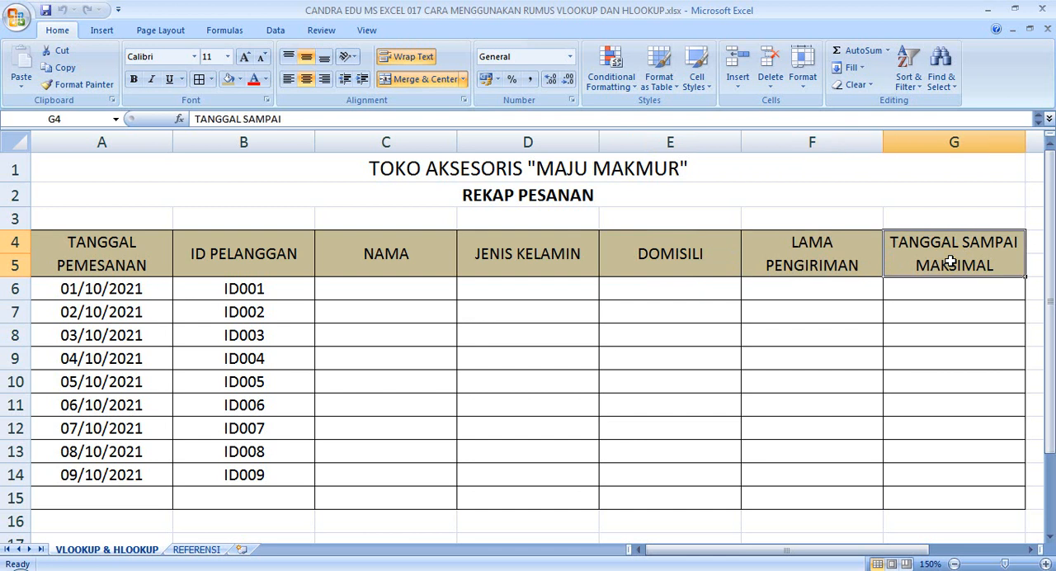
{"action": "left_click_drag", "start_coordinate": [417, 292], "coordinate": [938, 481]}
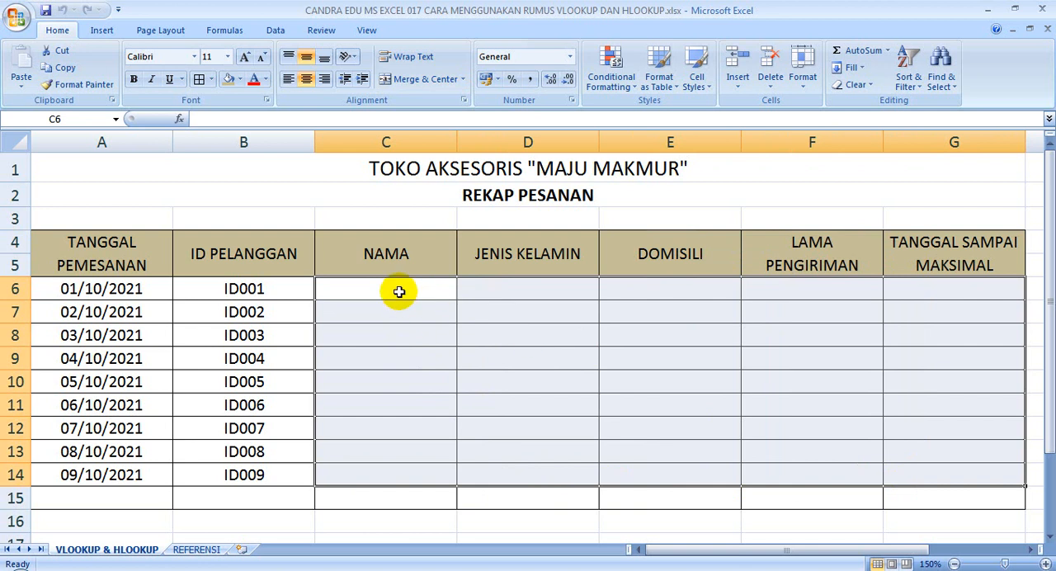
{"action": "left_click_drag", "start_coordinate": [399, 291], "coordinate": [791, 477]}
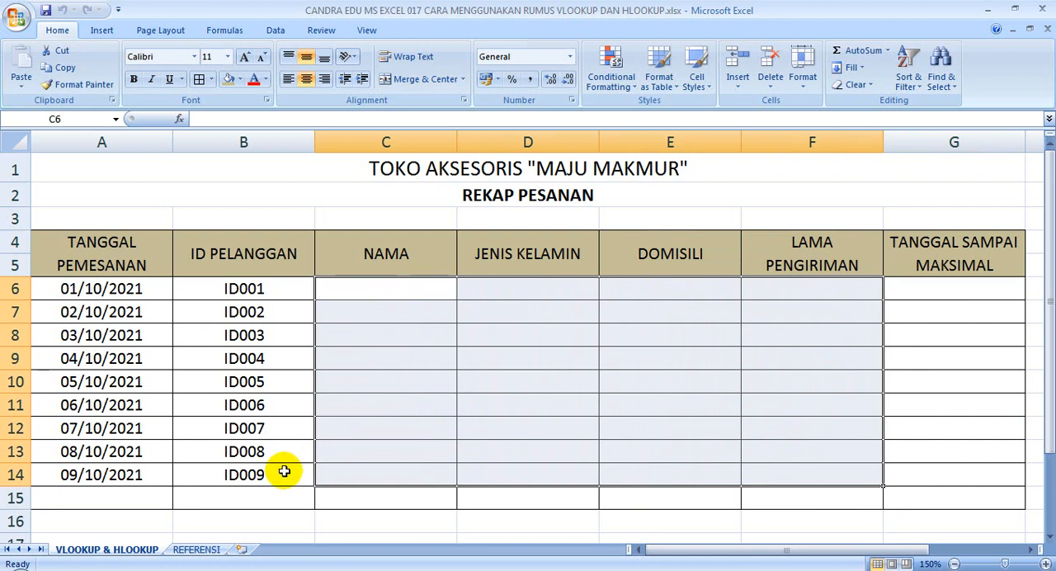
Examine the headers of the DAFTAR PELANGGAN and LAMA PENGIRIMAN tables on the REFERENSI sheet
{"action": "left_click", "coordinate": [198, 549]}
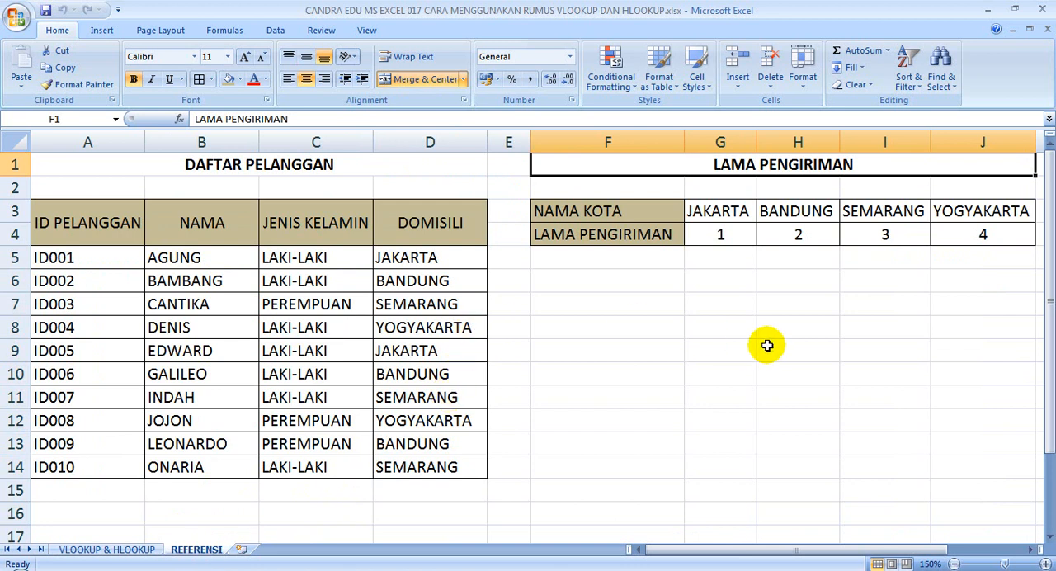
{"action": "left_click", "coordinate": [353, 167]}
{"action": "left_click", "coordinate": [353, 167]}
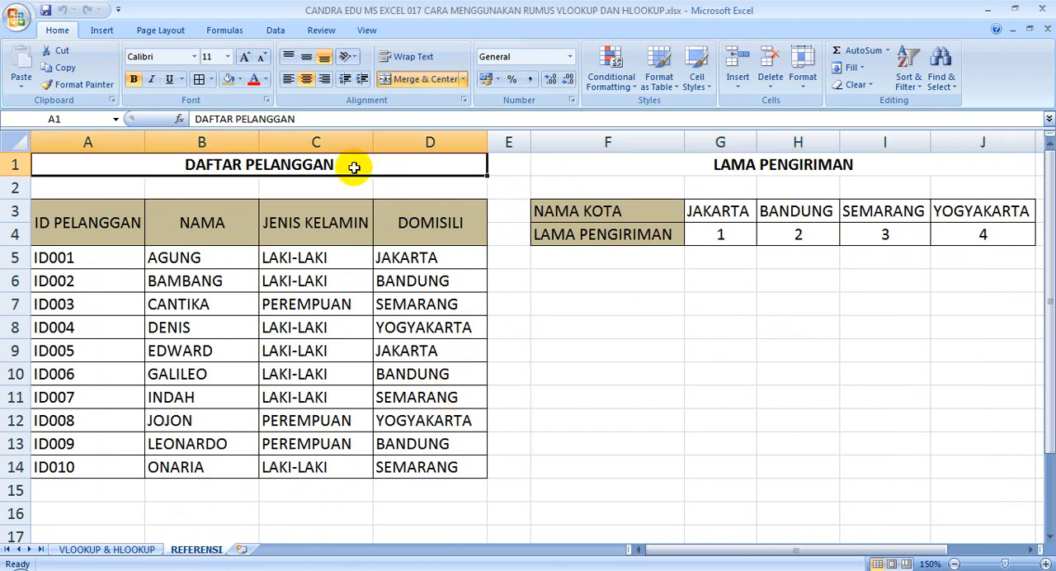
{"action": "left_click", "coordinate": [118, 235]}
{"action": "left_click", "coordinate": [191, 228]}
{"action": "left_click", "coordinate": [299, 224]}
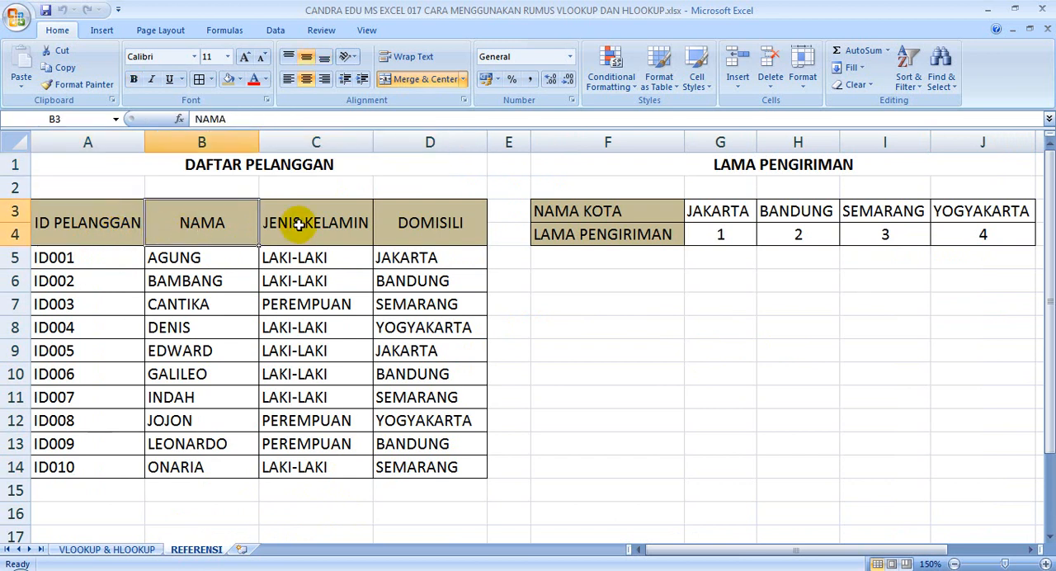
{"action": "left_click", "coordinate": [417, 222]}
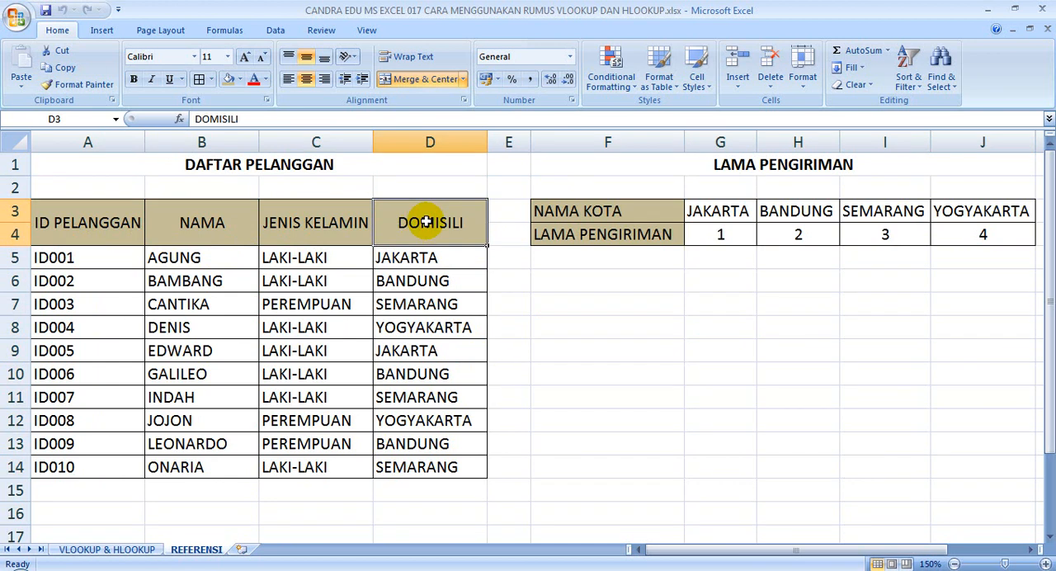
{"action": "left_click", "coordinate": [738, 167]}
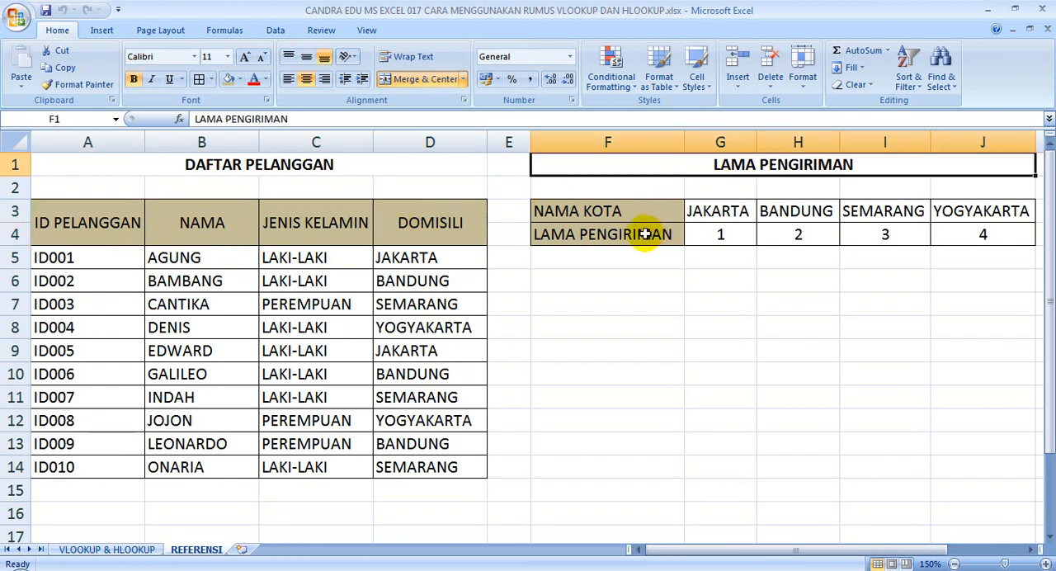
{"action": "left_click_drag", "start_coordinate": [620, 217], "coordinate": [959, 234]}
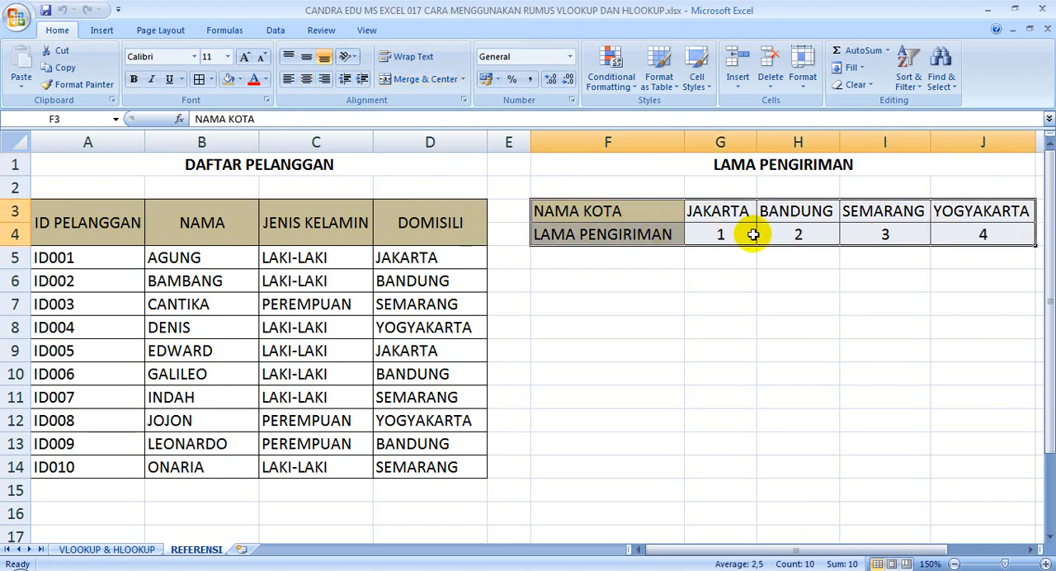
{"action": "left_click", "coordinate": [652, 212]}
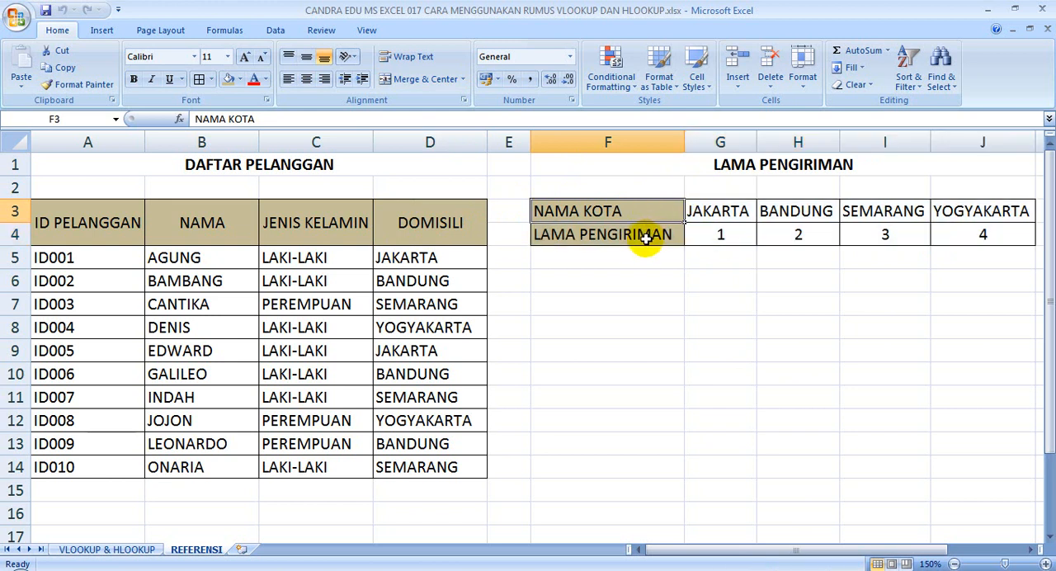
{"action": "left_click", "coordinate": [646, 238]}
{"action": "left_click", "coordinate": [647, 240]}
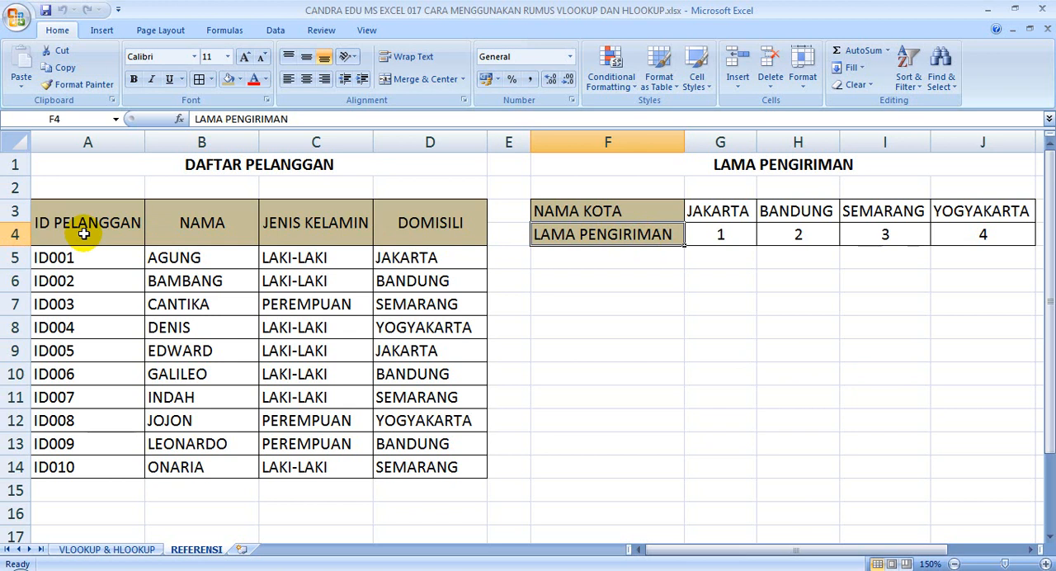
Compare the column-wise layout of the DAFTAR PELANGGAN table with the row-wise layout of the LAMA PENGIRIMAN table
{"action": "left_click_drag", "start_coordinate": [90, 217], "coordinate": [415, 464]}
{"action": "left_click_drag", "start_coordinate": [110, 223], "coordinate": [453, 236]}
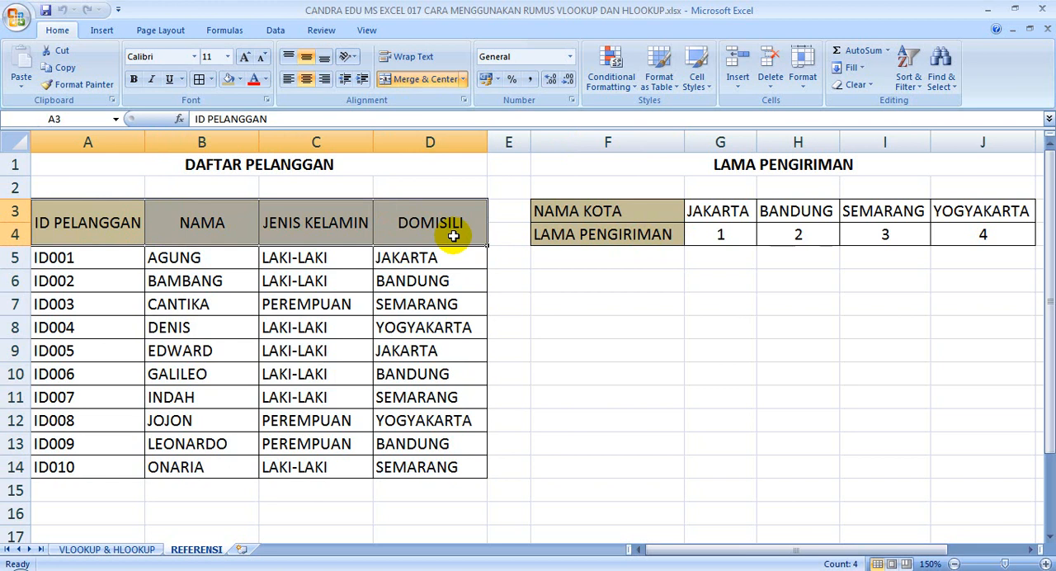
{"action": "left_click_drag", "start_coordinate": [78, 231], "coordinate": [77, 474]}
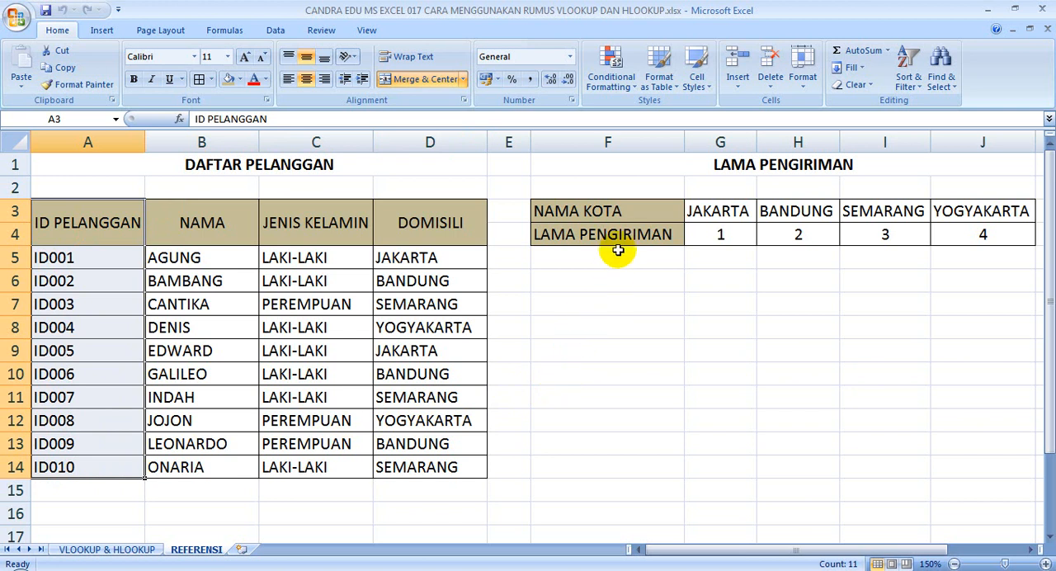
{"action": "left_click", "coordinate": [763, 161]}
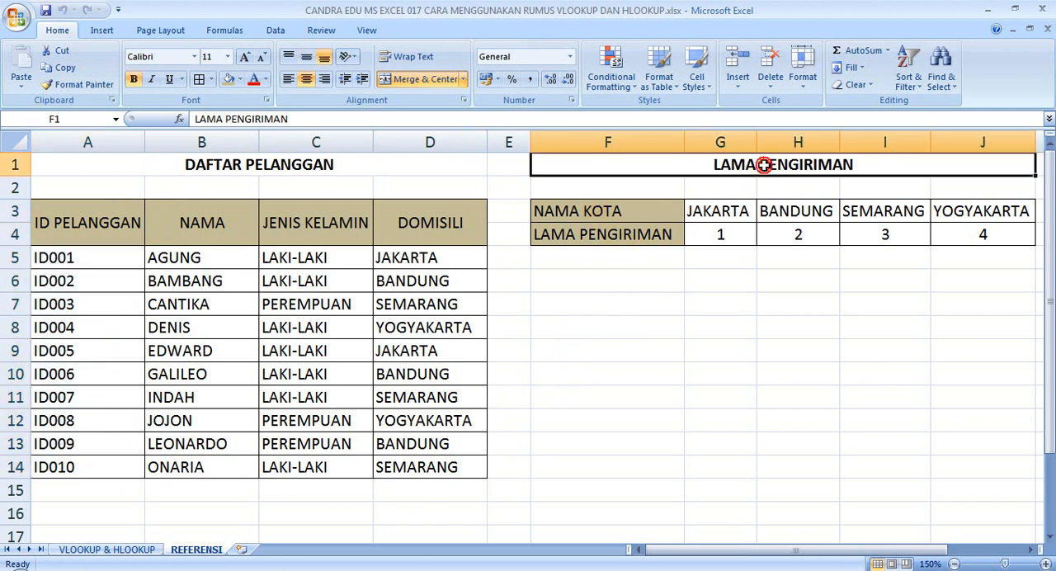
{"action": "left_click", "coordinate": [608, 212]}
{"action": "left_click", "coordinate": [608, 235]}
{"action": "left_click", "coordinate": [607, 213]}
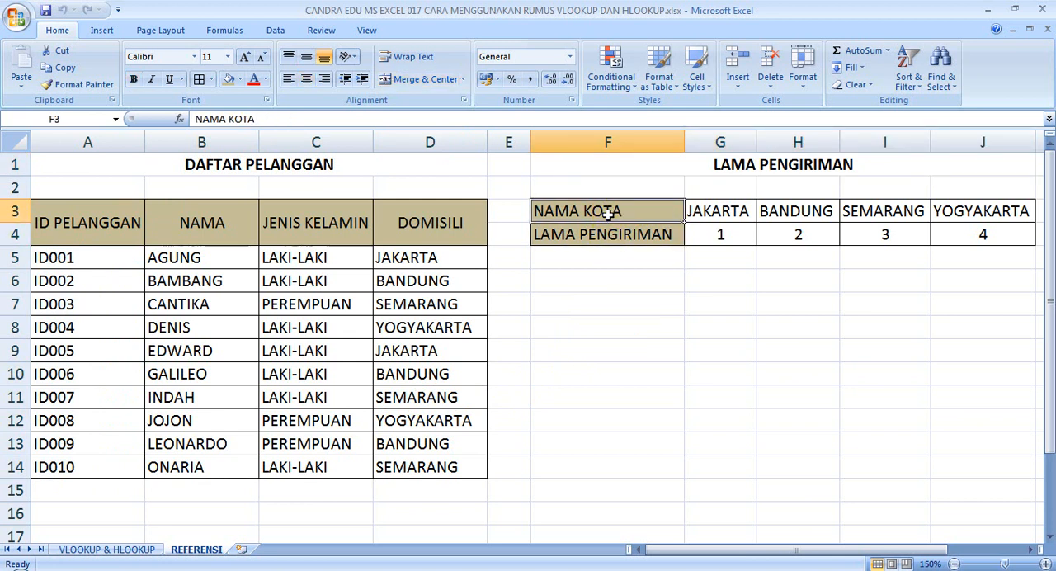
{"action": "left_click_drag", "start_coordinate": [704, 213], "coordinate": [978, 226]}
{"action": "left_click_drag", "start_coordinate": [635, 213], "coordinate": [969, 233]}
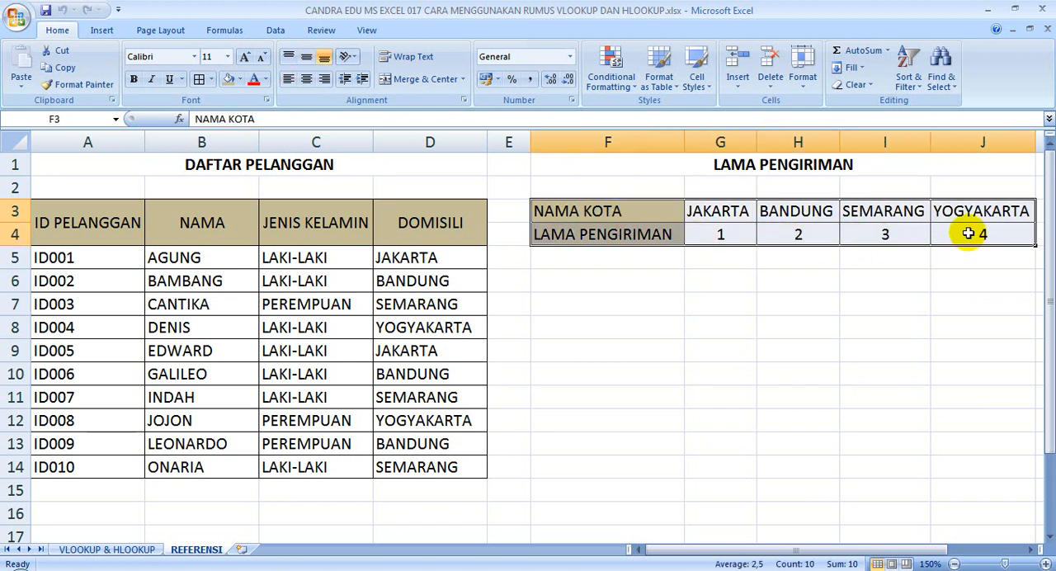
{"action": "left_click", "coordinate": [886, 164]}
{"action": "left_click_drag", "start_coordinate": [648, 214], "coordinate": [984, 235]}
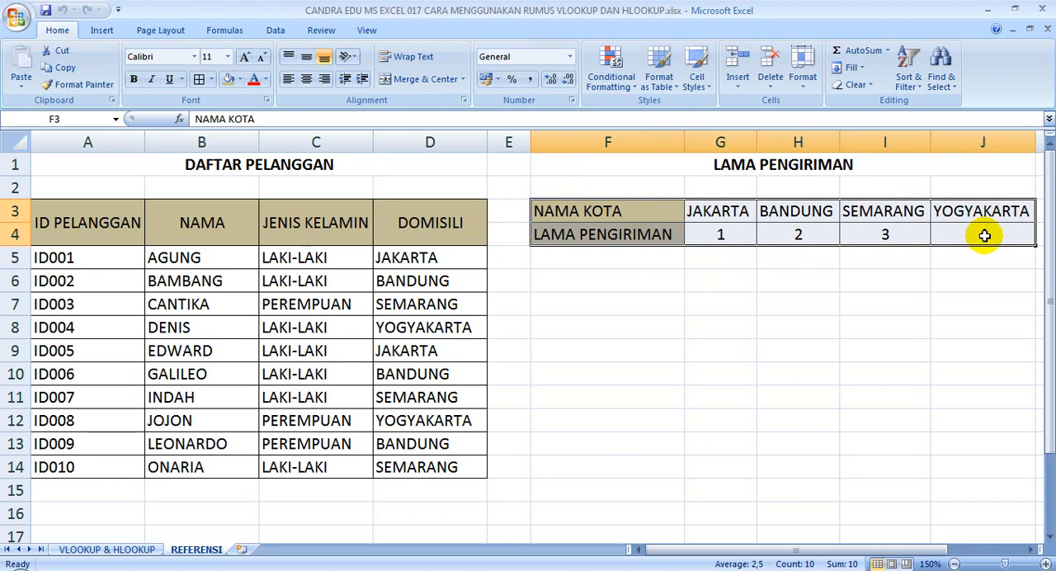
Compare the empty NAMA column of the order recap with the NAMA column in the DAFTAR PELANGGAN reference table
{"action": "left_click", "coordinate": [124, 550]}
{"action": "left_click", "coordinate": [412, 296]}
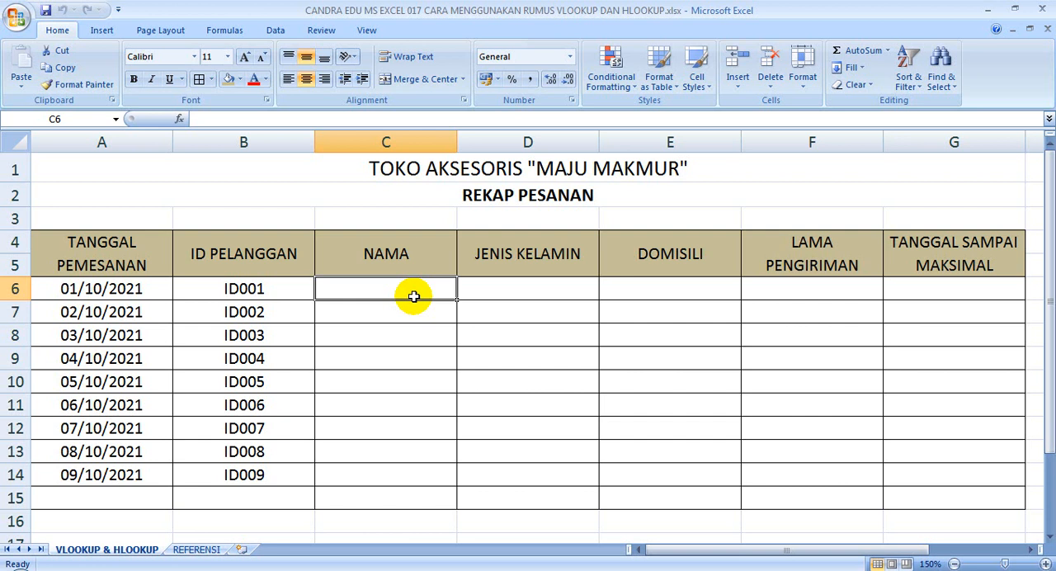
{"action": "left_click", "coordinate": [405, 253]}
{"action": "left_click", "coordinate": [405, 290]}
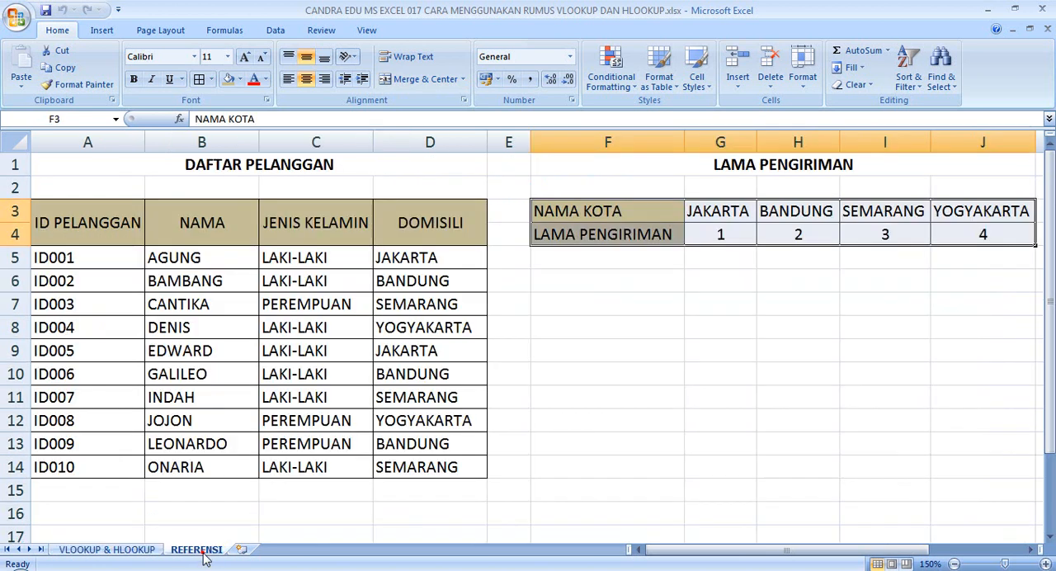
{"action": "left_click", "coordinate": [203, 549]}
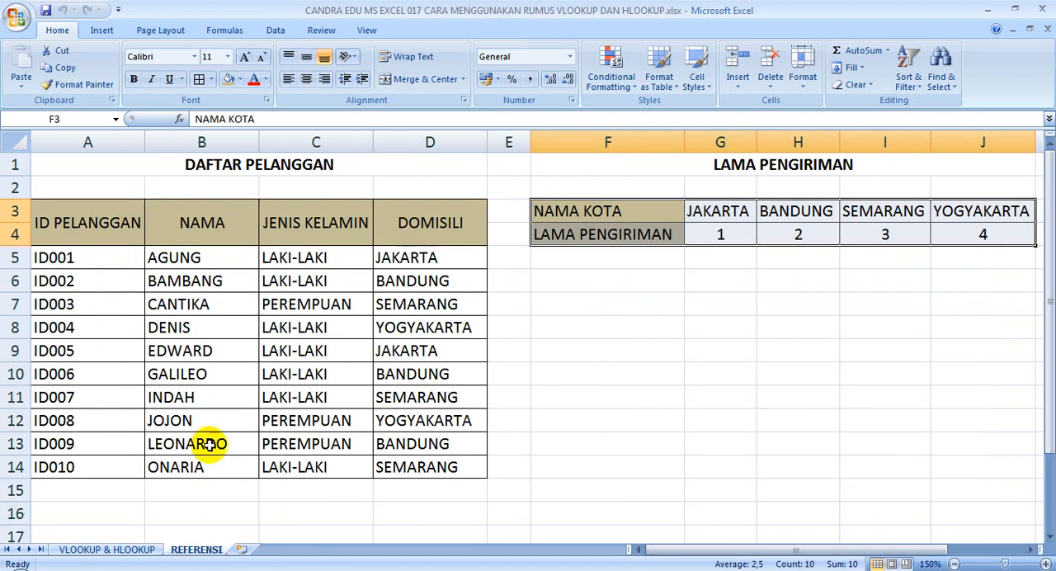
{"action": "left_click", "coordinate": [226, 165]}
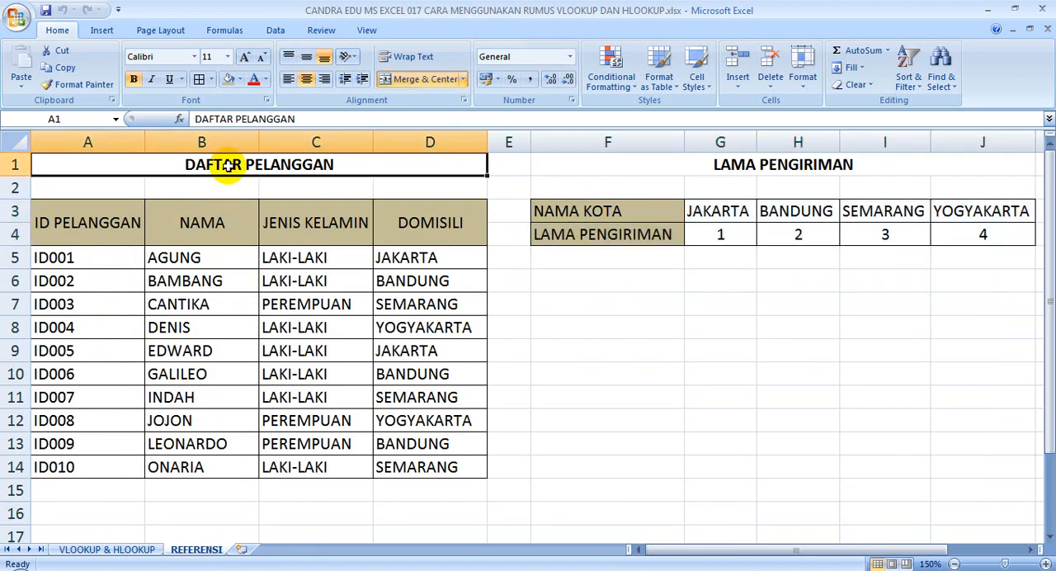
{"action": "left_click_drag", "start_coordinate": [207, 220], "coordinate": [195, 469]}
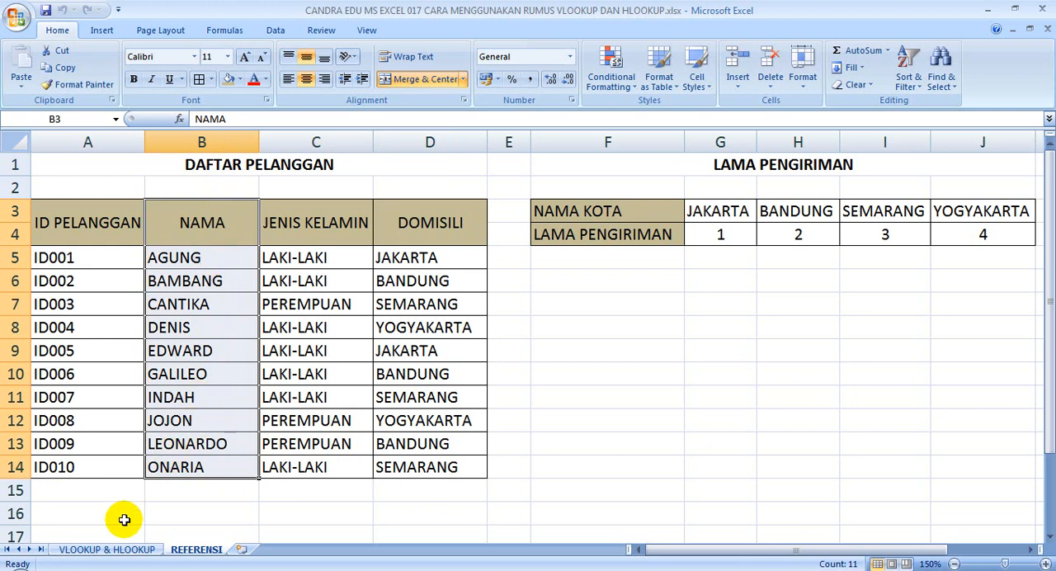
Start a VLOOKUP formula in cell C6 of the VLOOKUP & HLOOKUP sheet with B6 as the lookup value
{"action": "left_click", "coordinate": [115, 549]}
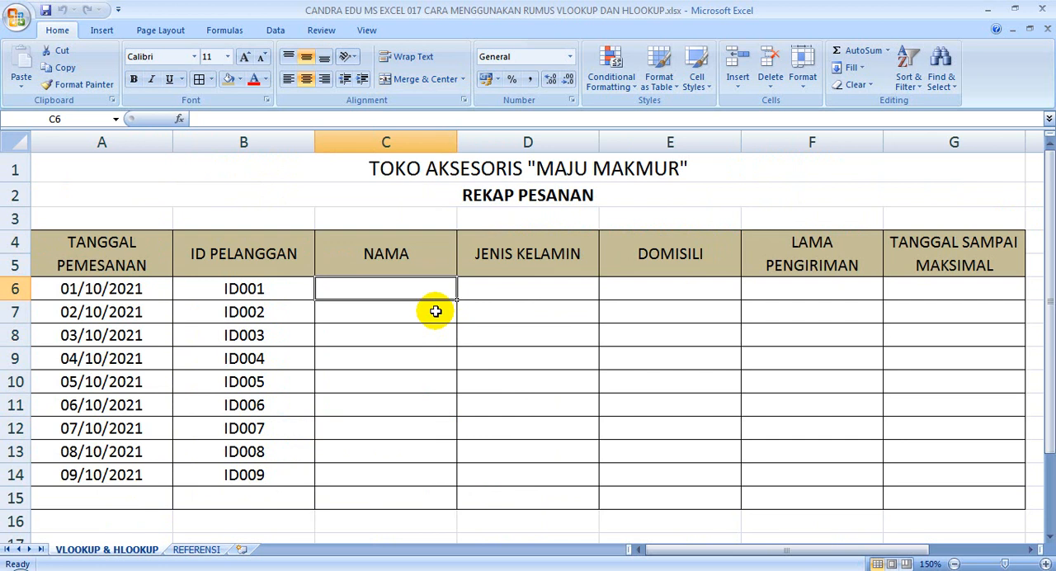
{"action": "type", "text": "=VLOOKUP"}
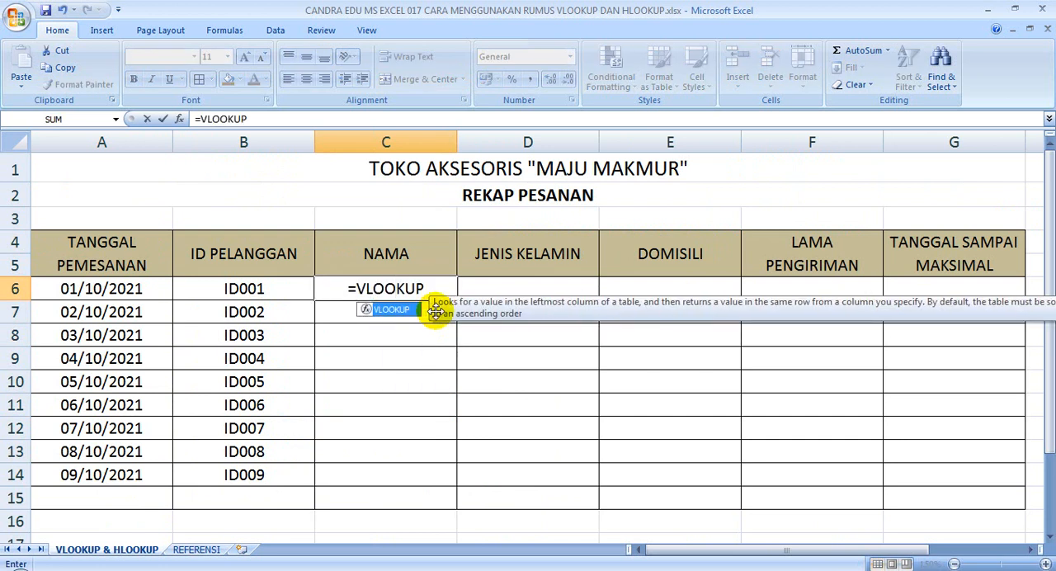
{"action": "type", "text": "("}
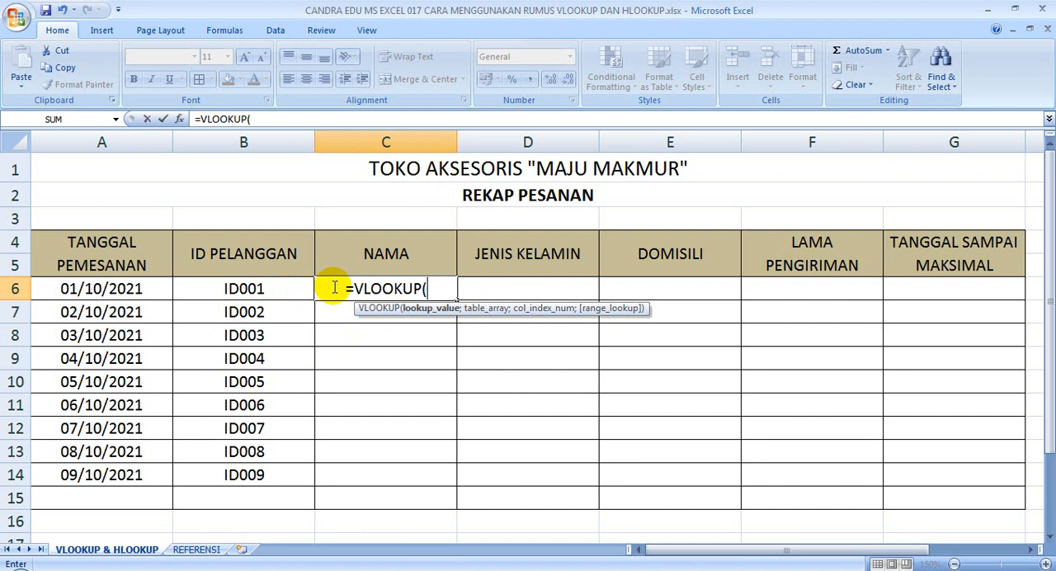
{"action": "left_click", "coordinate": [278, 287]}
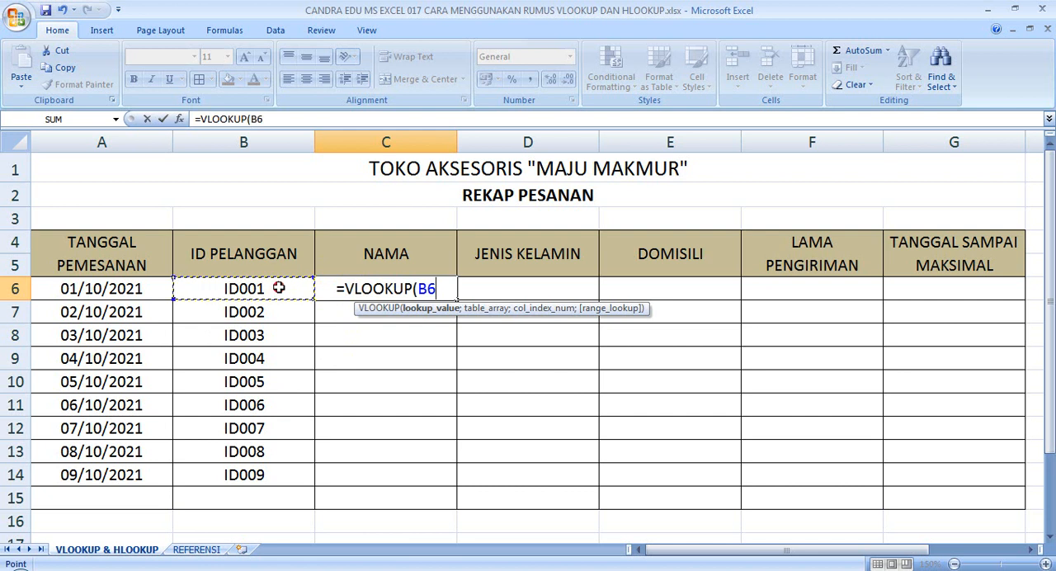
{"action": "type", "text": ";"}
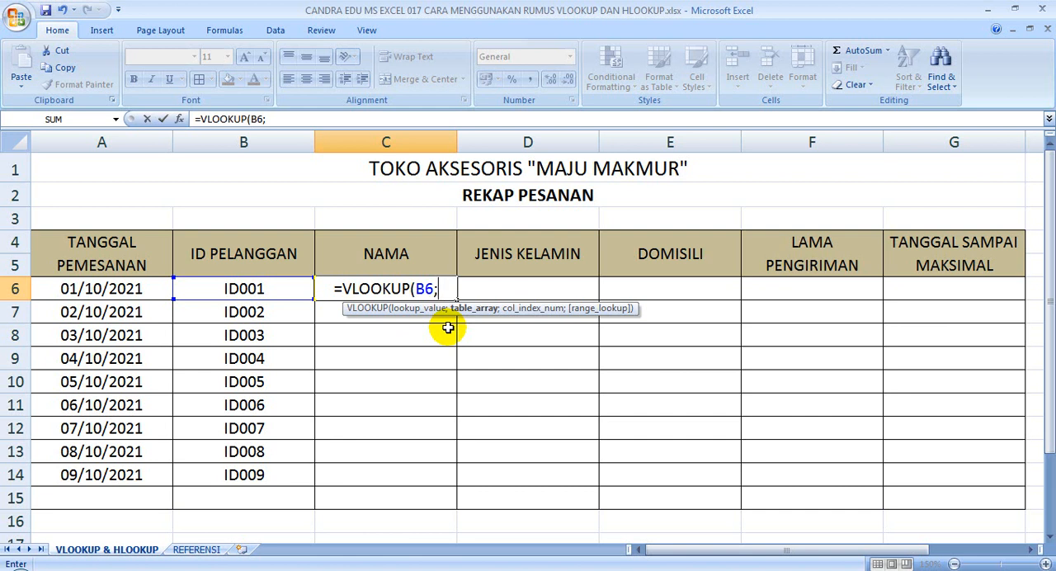
Complete the VLOOKUP in C6 with the absolute table range REFERENSI!$A$3:$D$14, column index 2 and FALSE for an exact match
{"action": "left_click", "coordinate": [196, 550]}
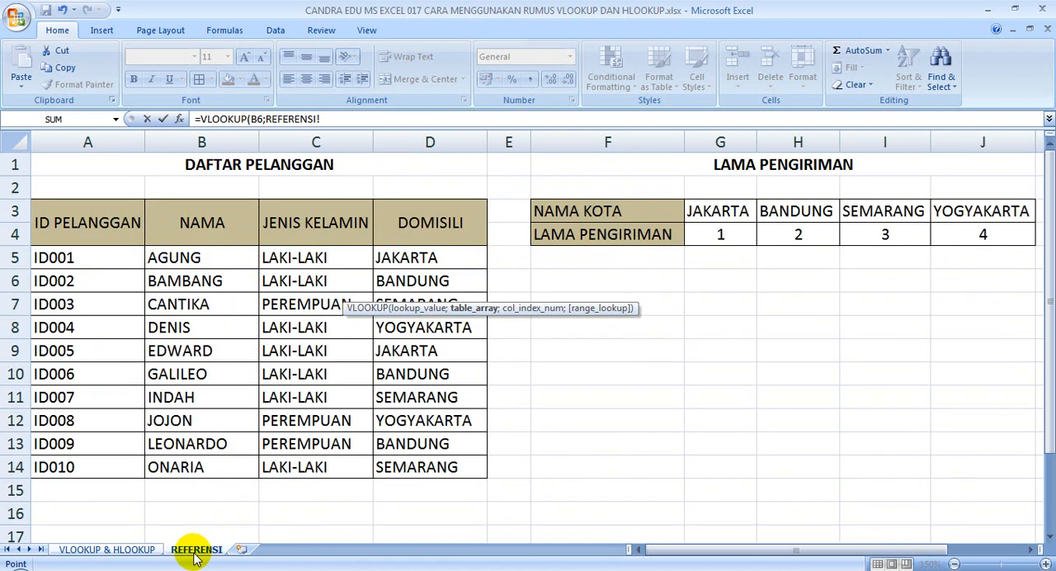
{"action": "left_click_drag", "start_coordinate": [54, 220], "coordinate": [422, 467]}
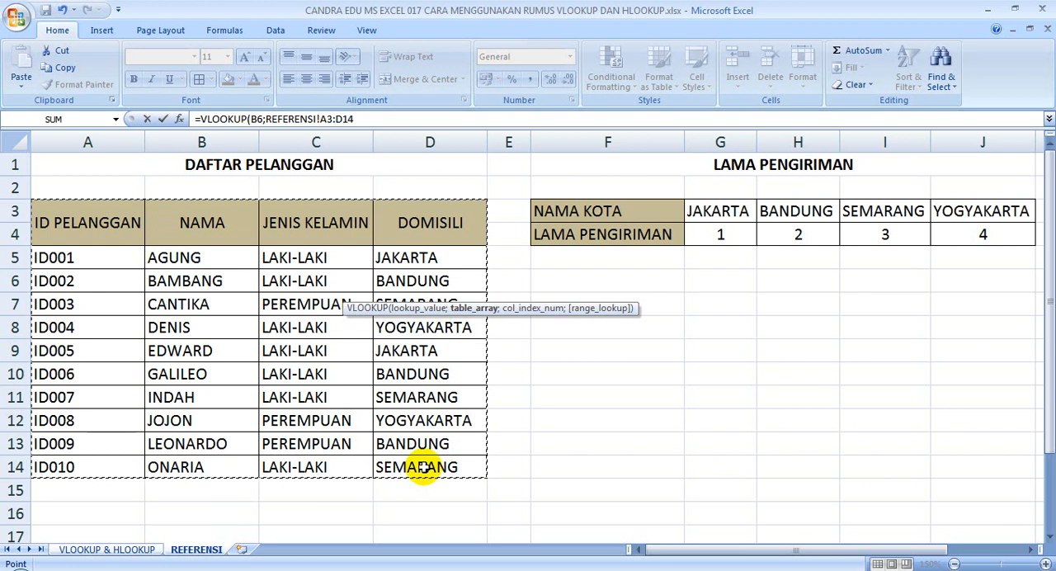
{"action": "key", "text": "F4"}
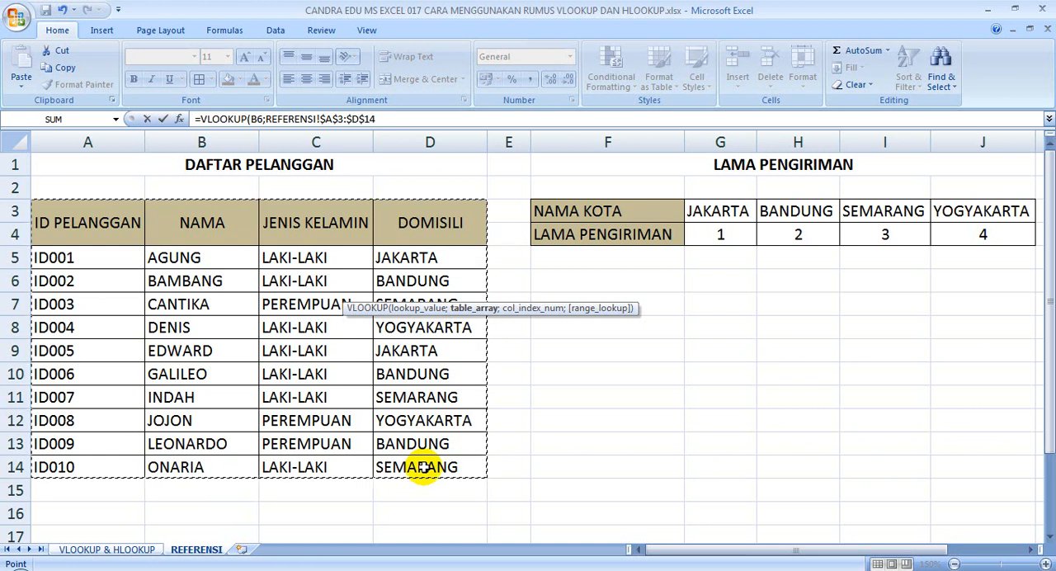
{"action": "type", "text": ";"}
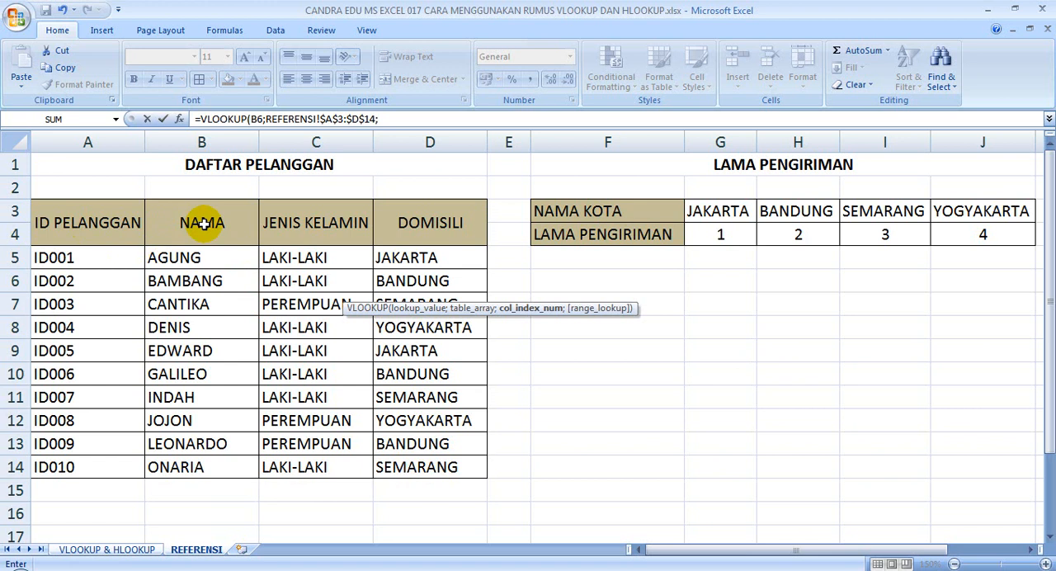
{"action": "type", "text": "2;"}
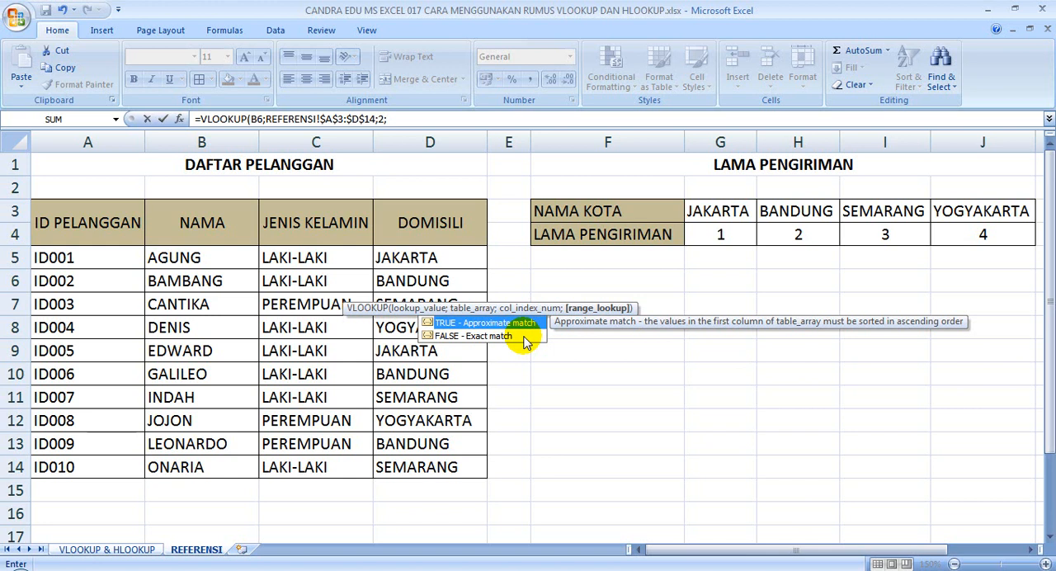
{"action": "type", "text": "FALSE)"}
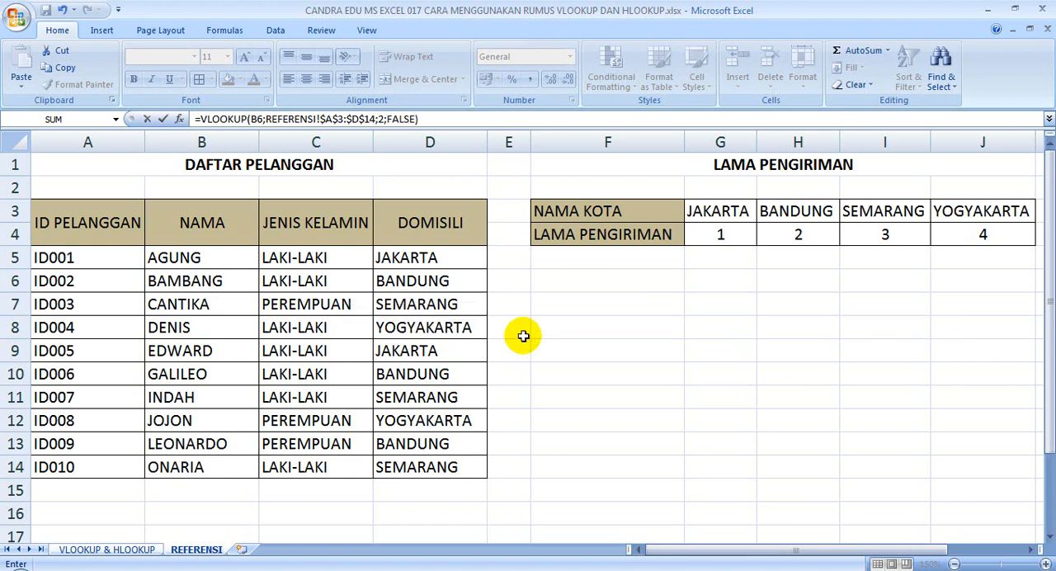
{"action": "key", "text": "Return"}
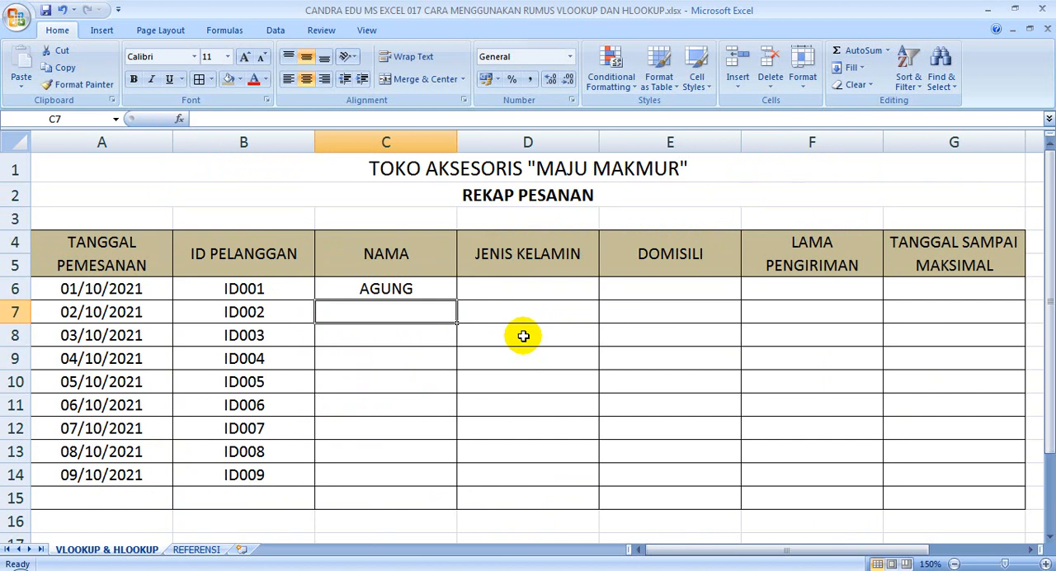
Fill the NAMA formula from C6 down to C15 and check the formula in C15
{"action": "left_click", "coordinate": [440, 290]}
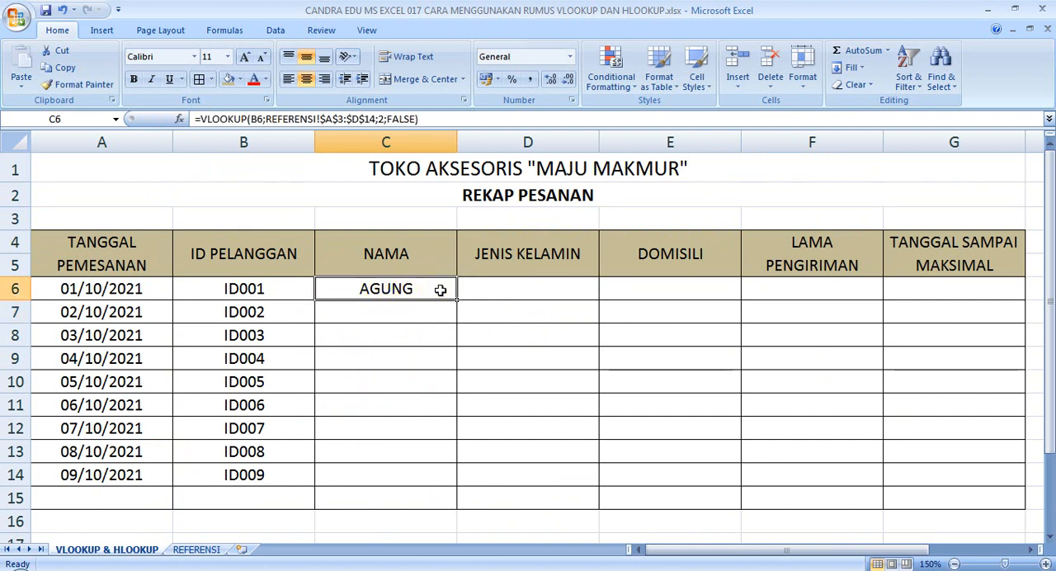
{"action": "left_click_drag", "start_coordinate": [455, 300], "coordinate": [433, 501]}
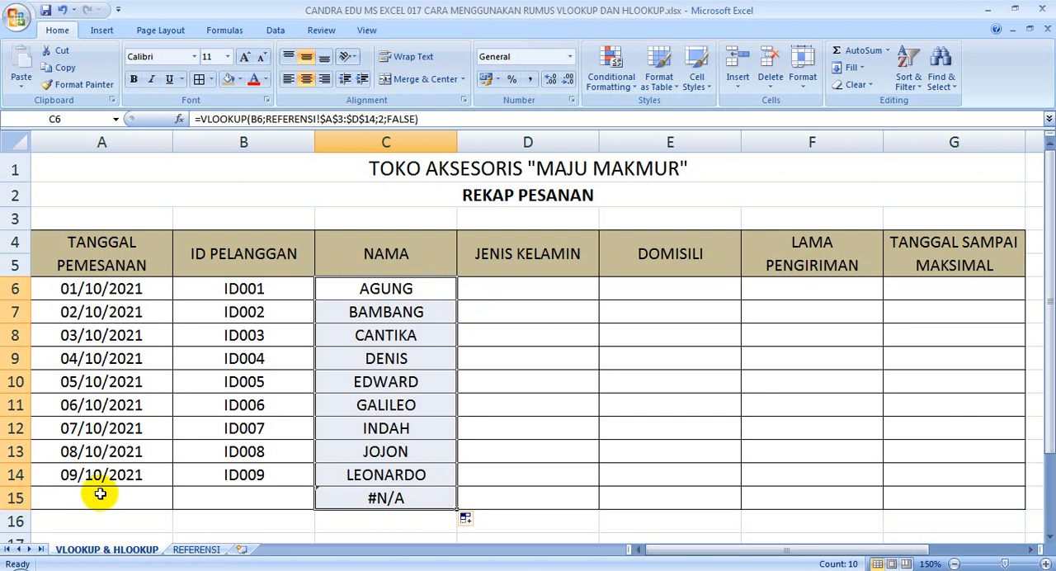
{"action": "left_click", "coordinate": [416, 498]}
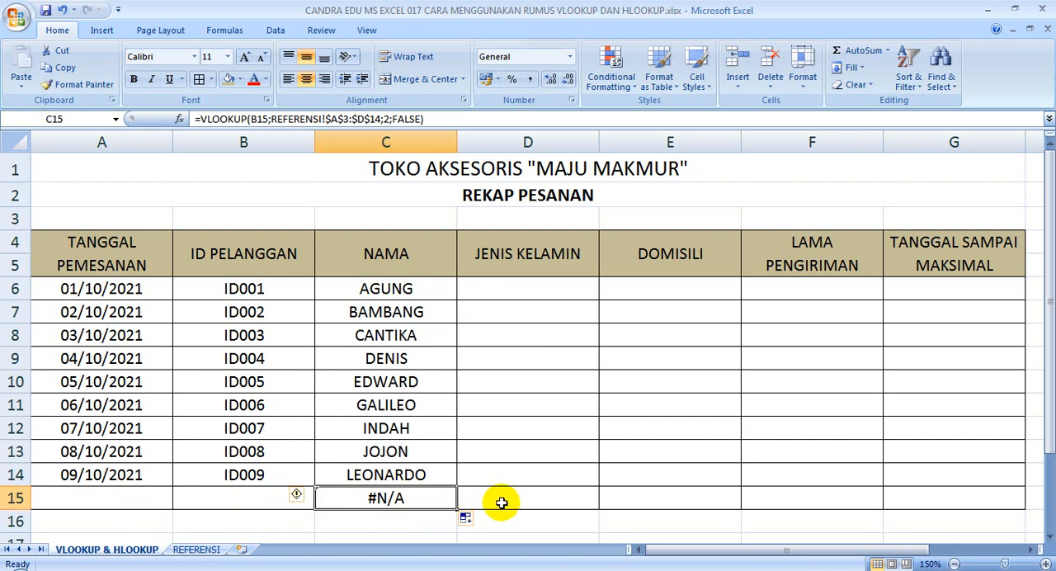
Start a VLOOKUP formula in D6 that looks up B6 in the absolute range REFERENSI!$A$3:$D$14
{"action": "left_click", "coordinate": [530, 291]}
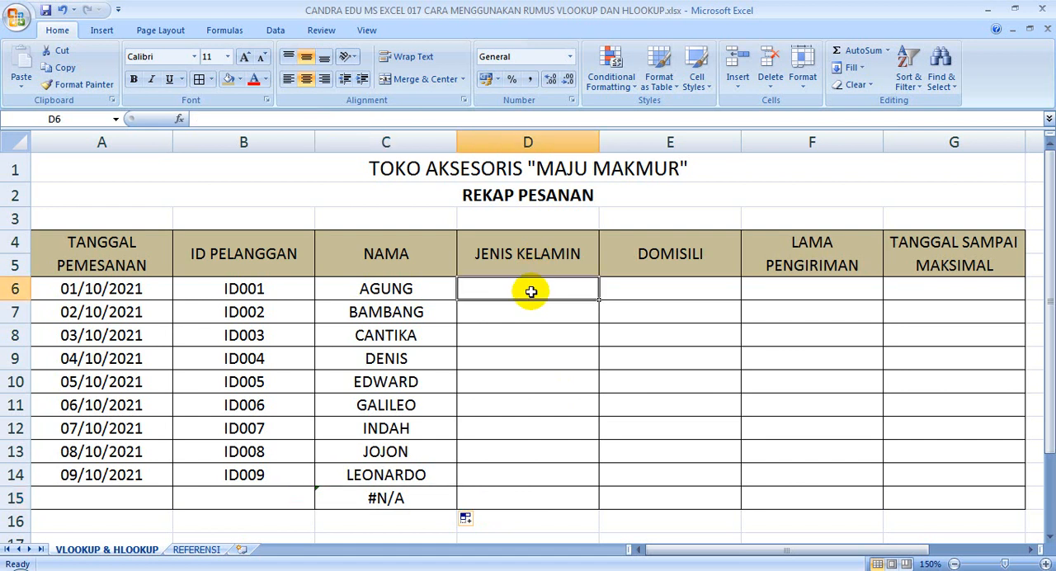
{"action": "type", "text": "=VLO"}
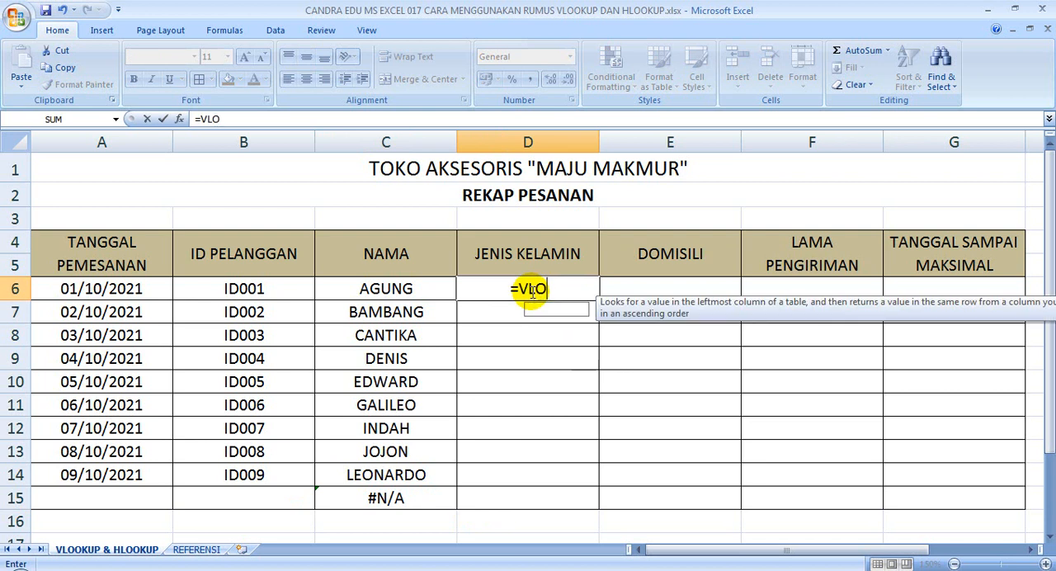
{"action": "type", "text": "OKUP("}
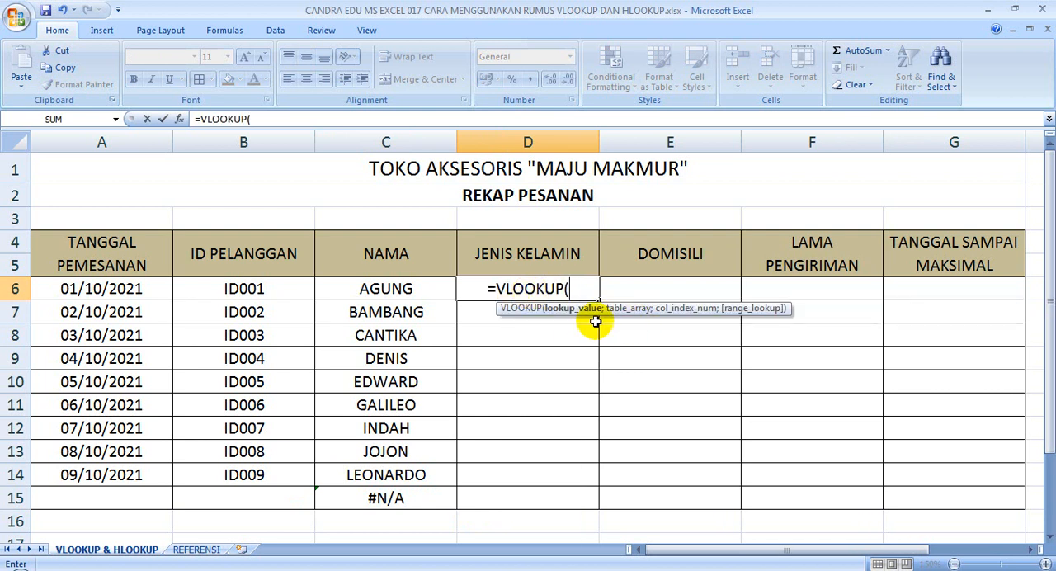
{"action": "left_click", "coordinate": [280, 288]}
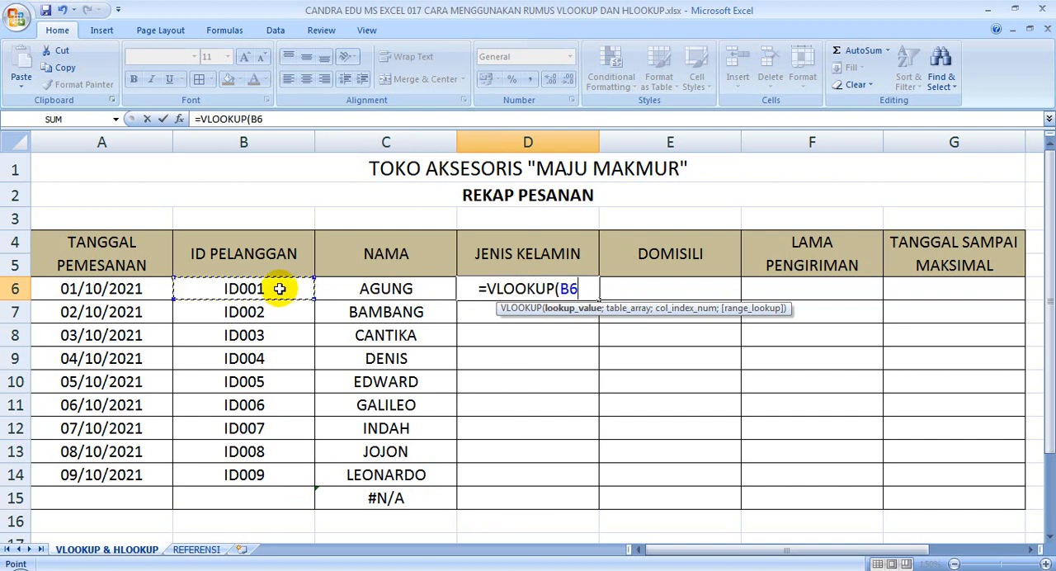
{"action": "type", "text": ";"}
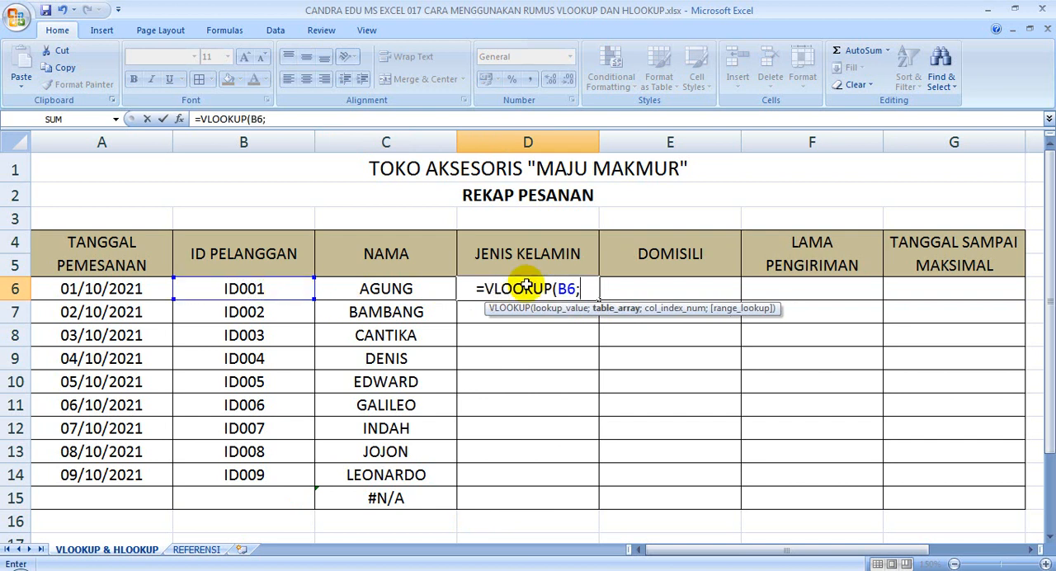
{"action": "left_click", "coordinate": [196, 551]}
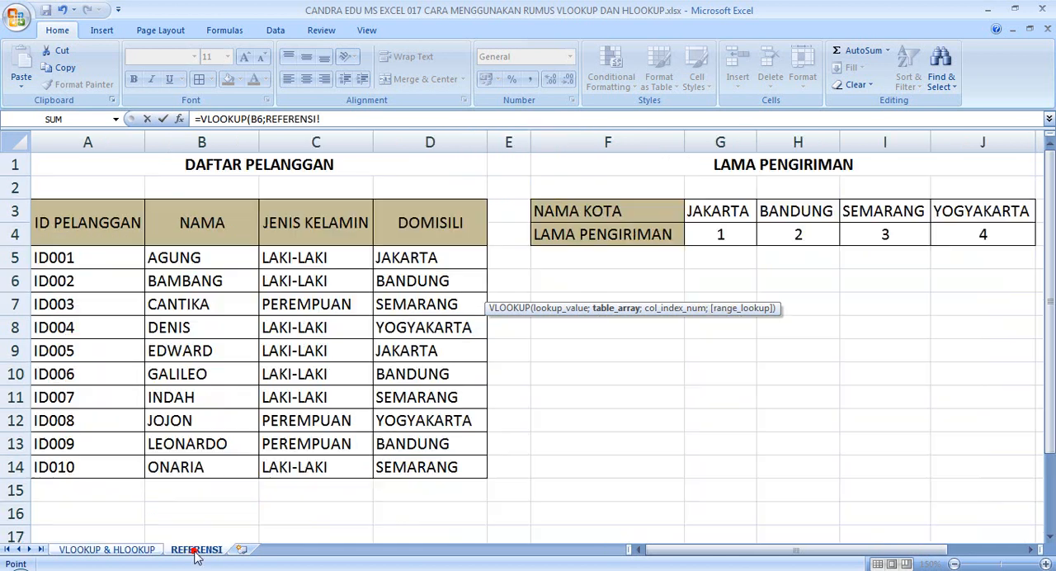
{"action": "left_click_drag", "start_coordinate": [59, 222], "coordinate": [445, 467]}
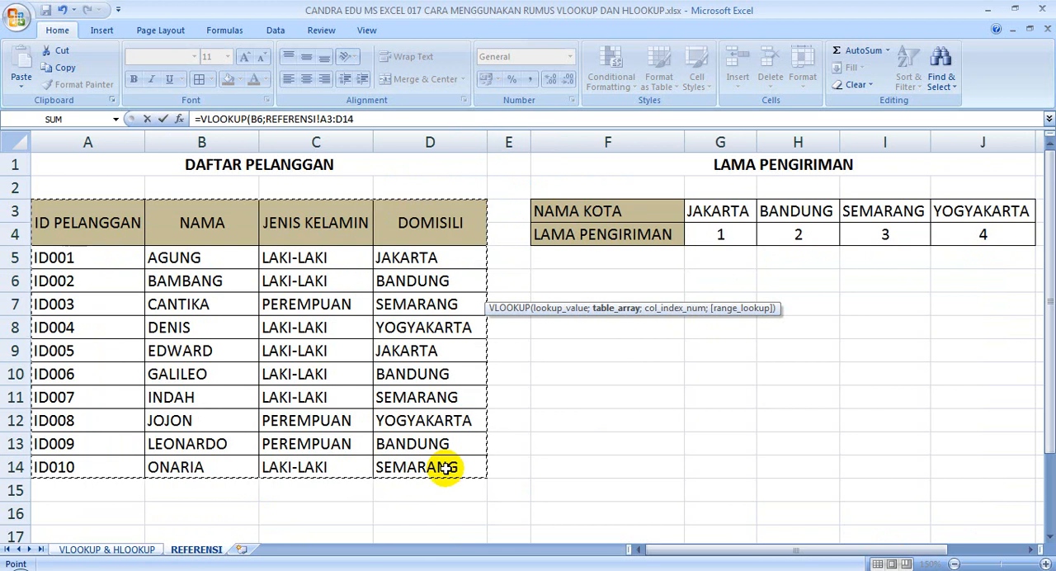
{"action": "key", "text": "F4"}
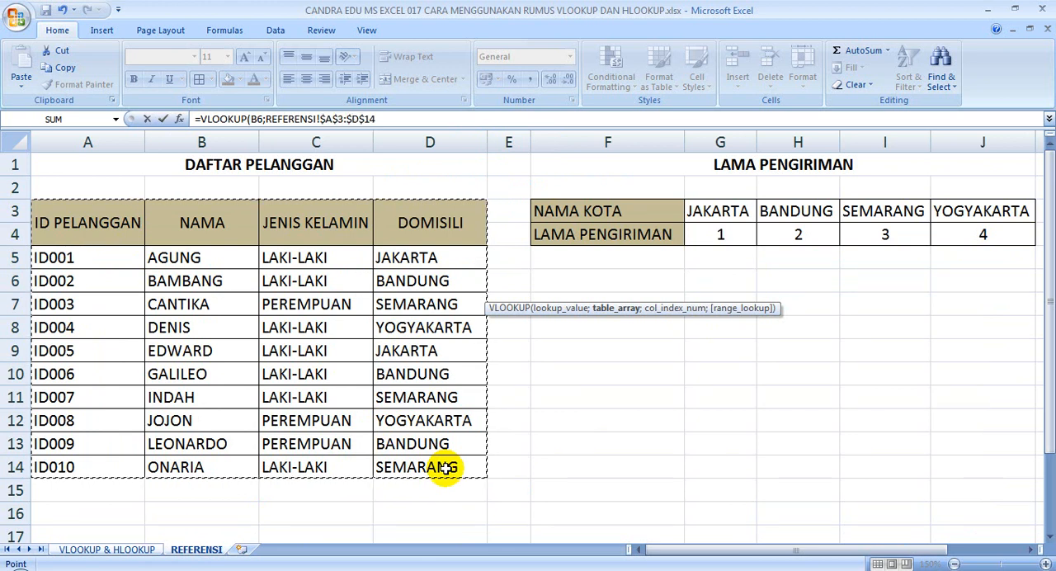
{"action": "type", "text": ";3"}
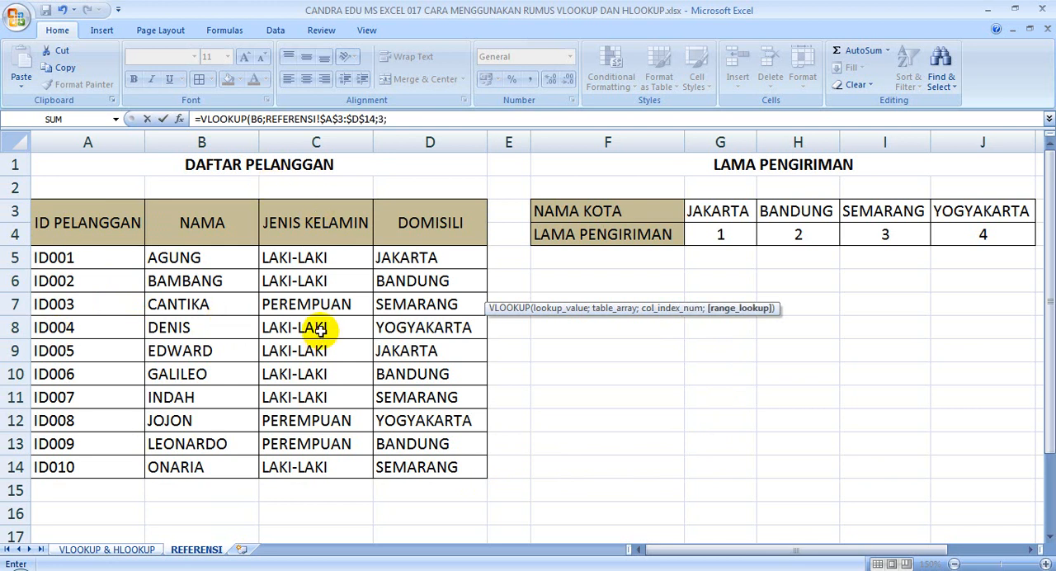
Finish the JENIS KELAMIN formula with column index 3 and FALSE for an exact match, and fill it from D6 down to D15
{"action": "type", "text": ";"}
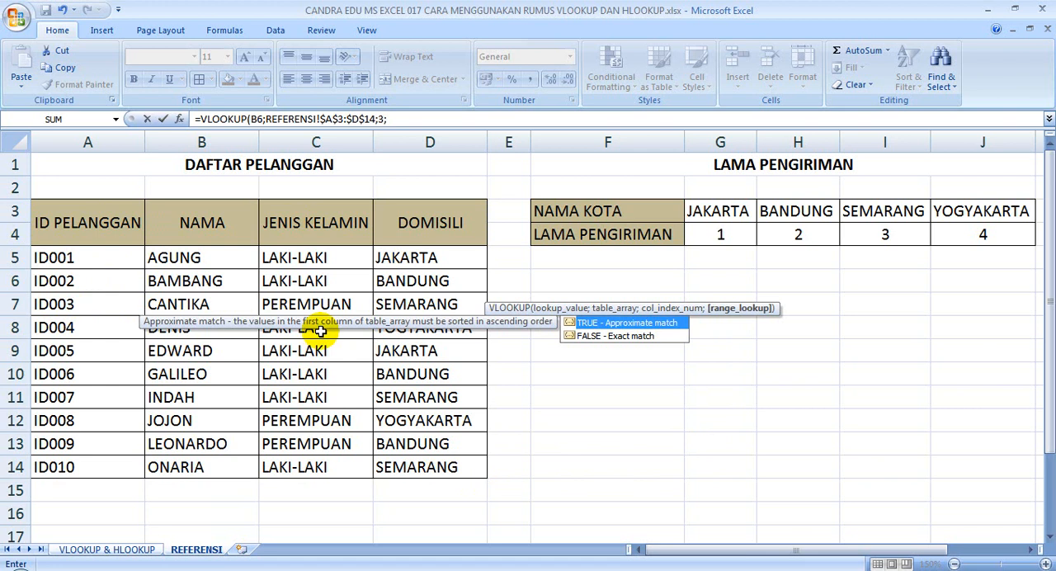
{"action": "double_click", "coordinate": [633, 337]}
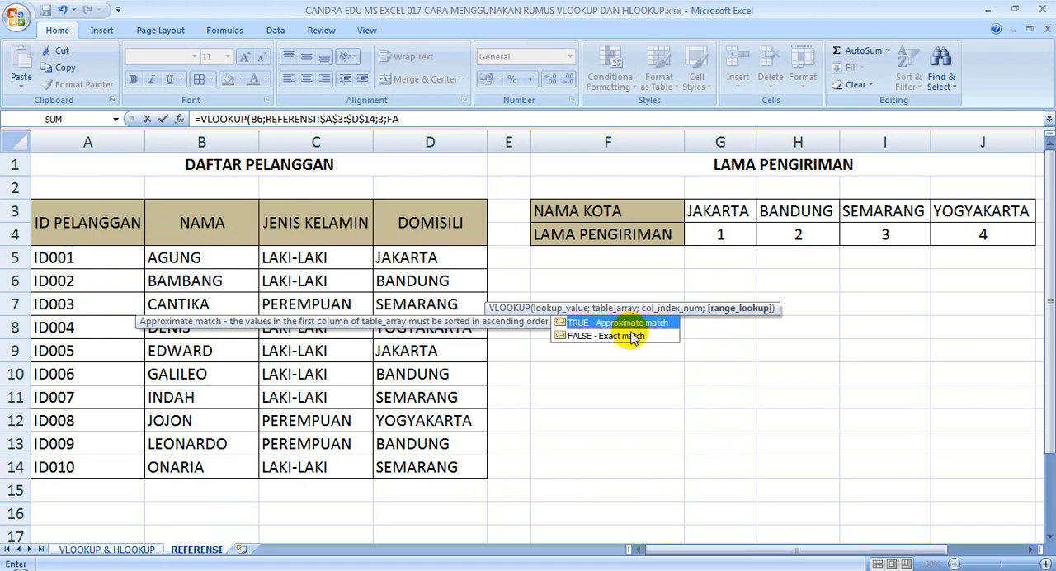
{"action": "type", "text": ")"}
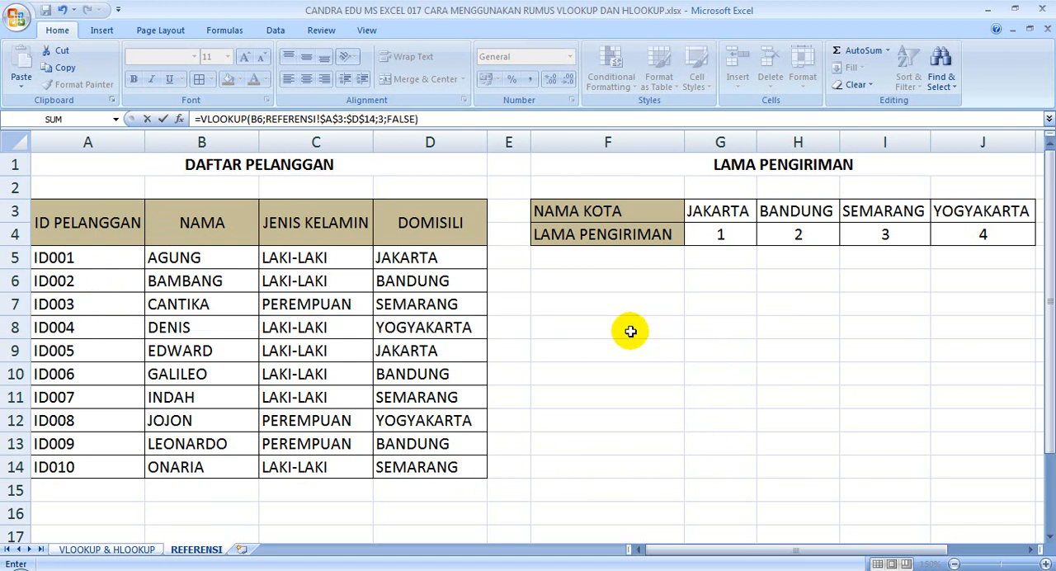
{"action": "key", "text": "Return"}
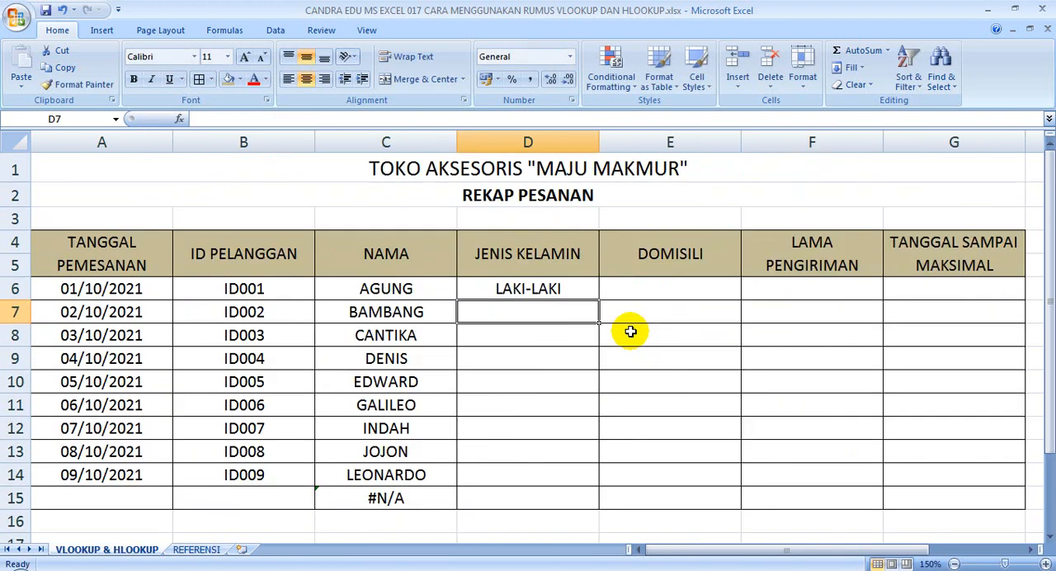
{"action": "left_click", "coordinate": [557, 286]}
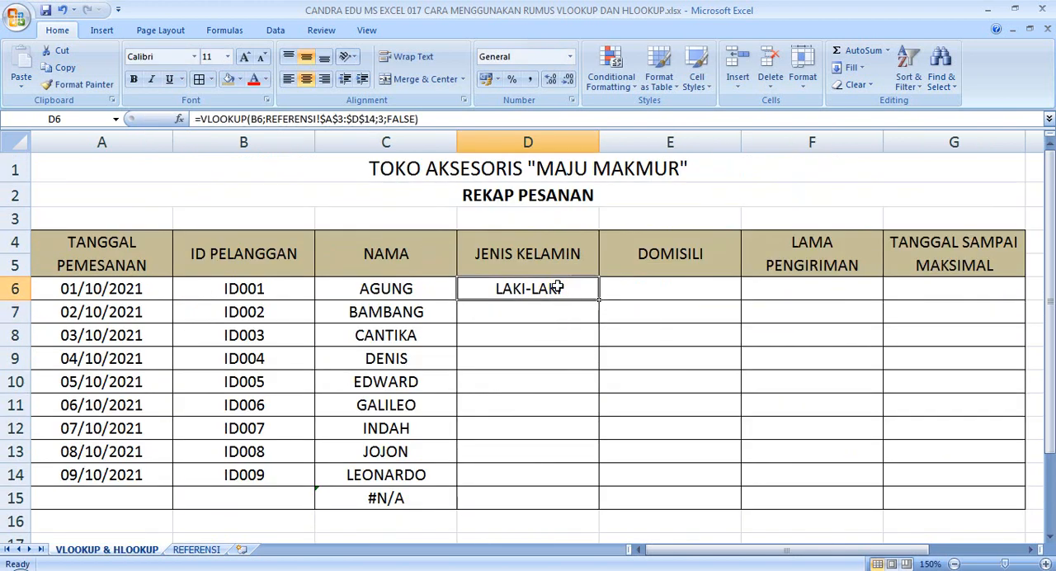
{"action": "left_click_drag", "start_coordinate": [600, 299], "coordinate": [589, 504]}
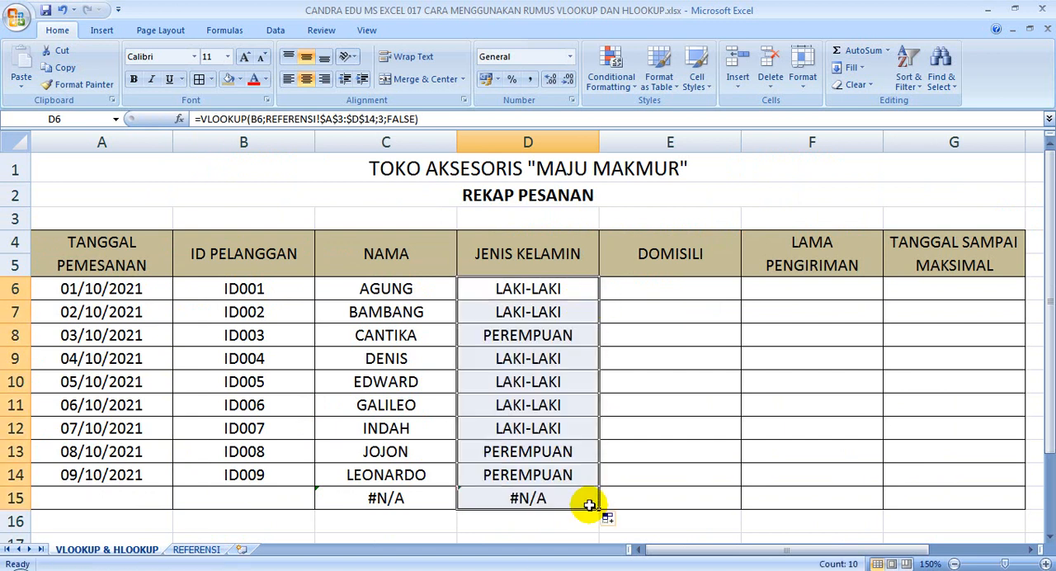
Start a VLOOKUP formula in E6 under DOMISILI with B6 as the lookup value
{"action": "left_click", "coordinate": [657, 287]}
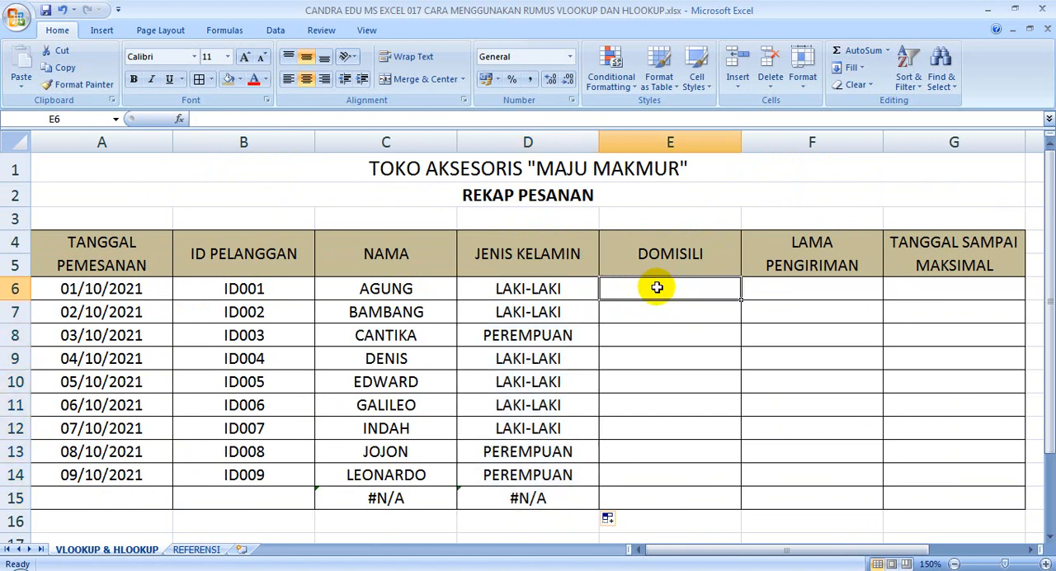
{"action": "left_click", "coordinate": [212, 549]}
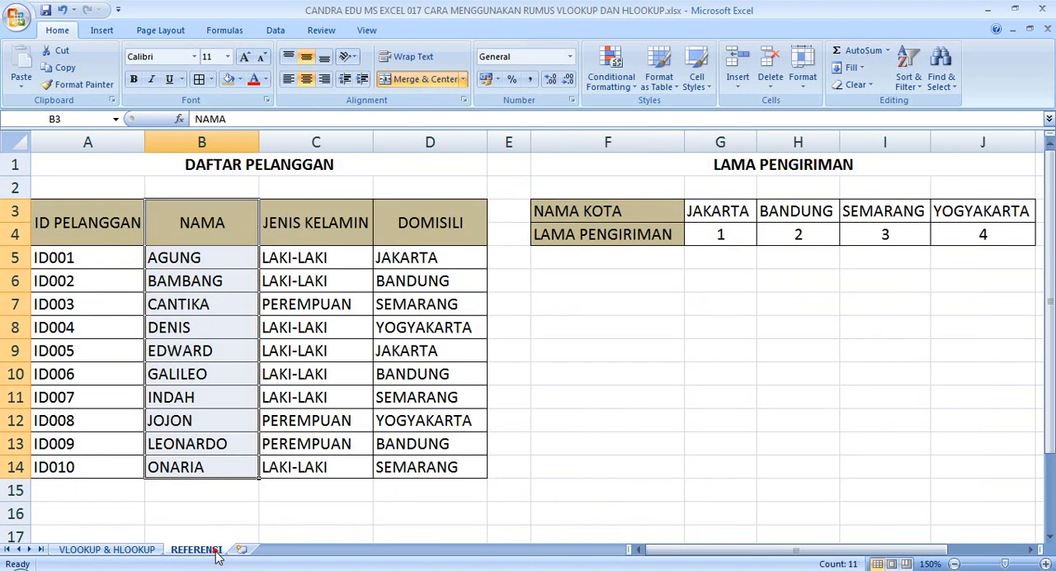
{"action": "left_click", "coordinate": [113, 550]}
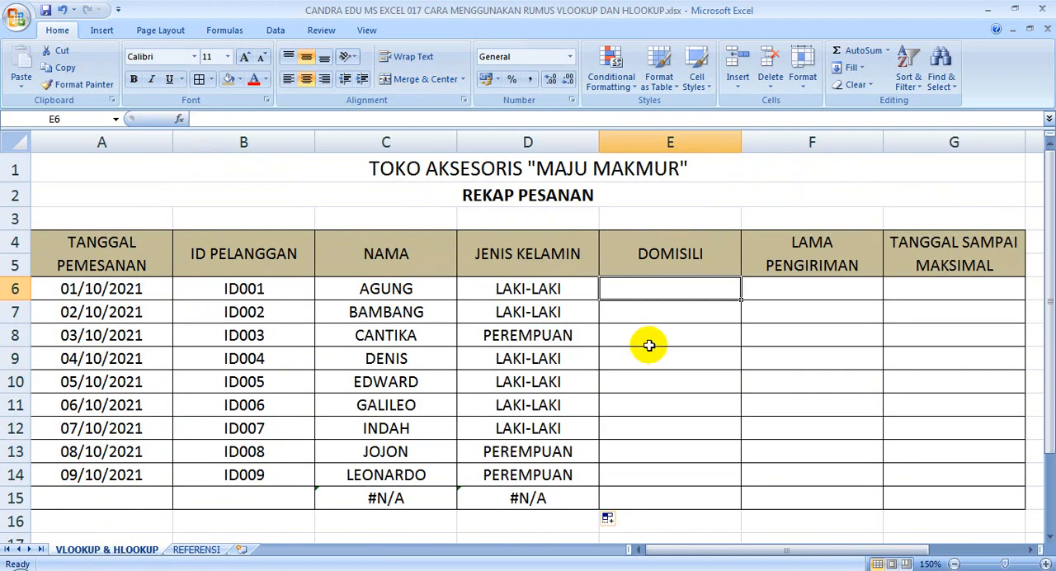
{"action": "type", "text": "=VL"}
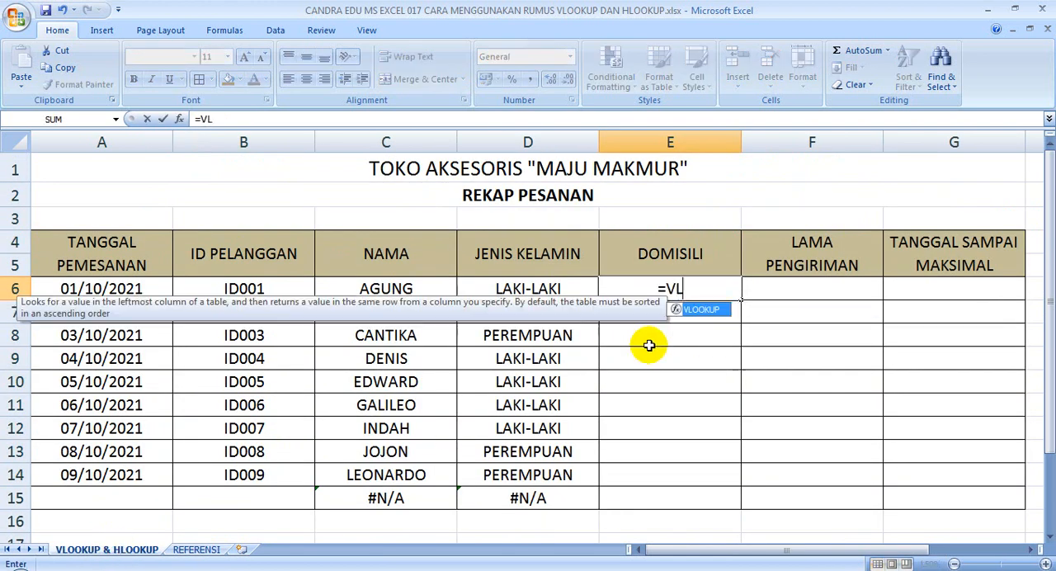
{"action": "type", "text": "OOKUP("}
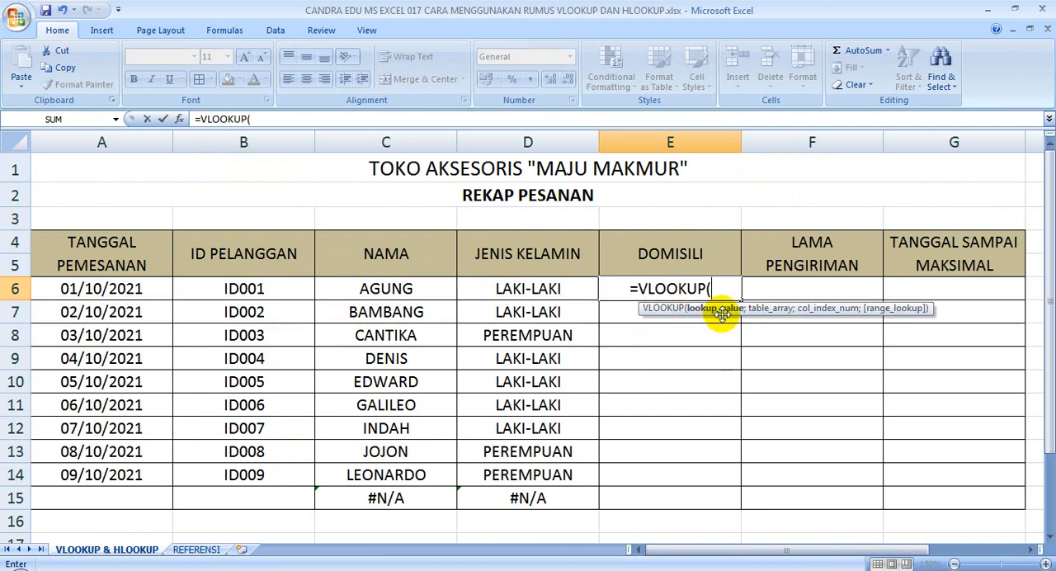
{"action": "left_click", "coordinate": [276, 286]}
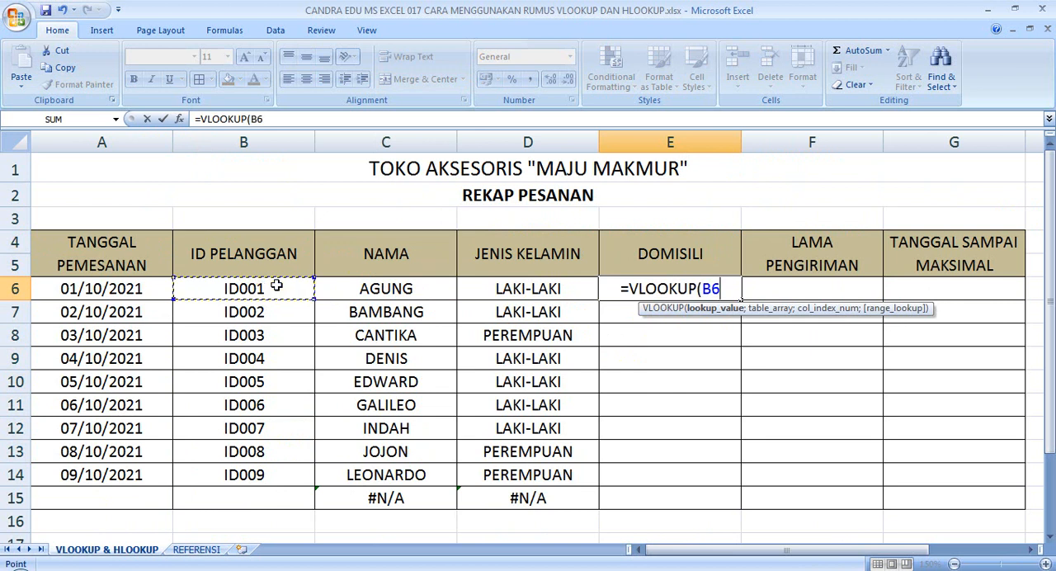
{"action": "type", "text": ";"}
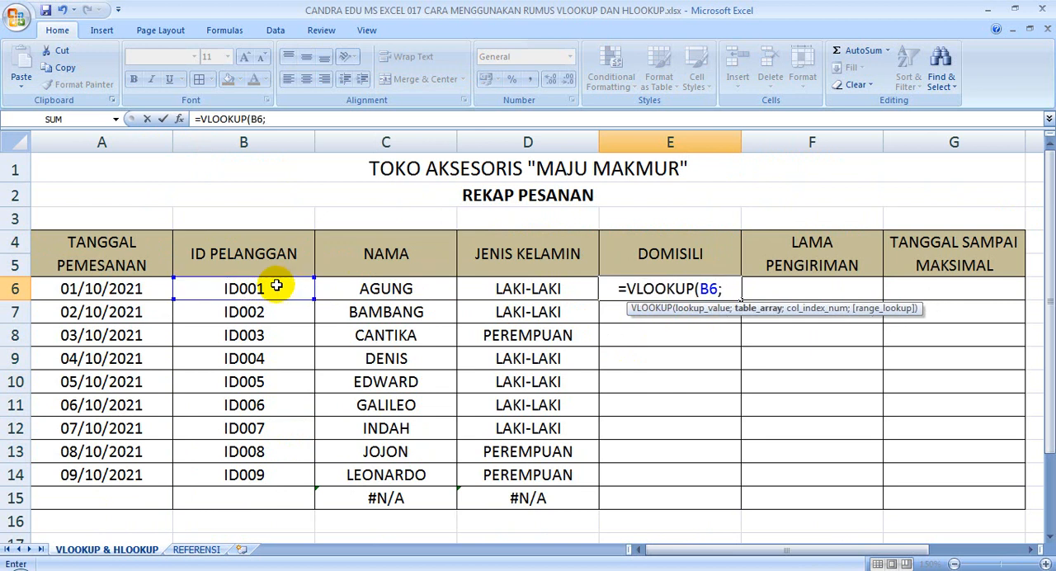
Add the absolute table range REFERENSI!$A$3:$D$14 and column index 4 to the DOMISILI VLOOKUP formula
{"action": "left_click", "coordinate": [195, 551]}
{"action": "left_click_drag", "start_coordinate": [71, 226], "coordinate": [419, 472]}
{"action": "key", "text": "F4"}
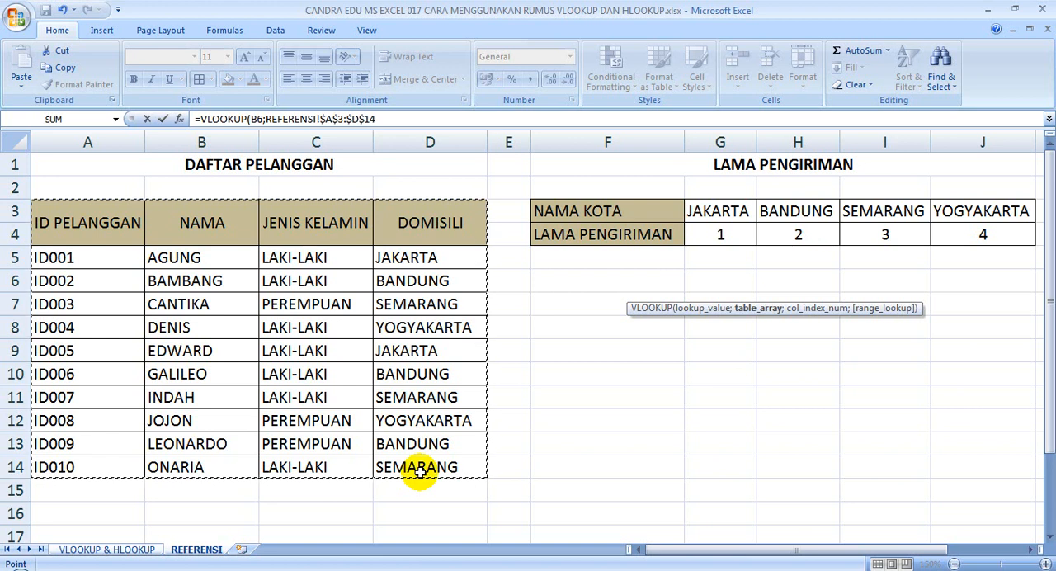
{"action": "type", "text": ";4"}
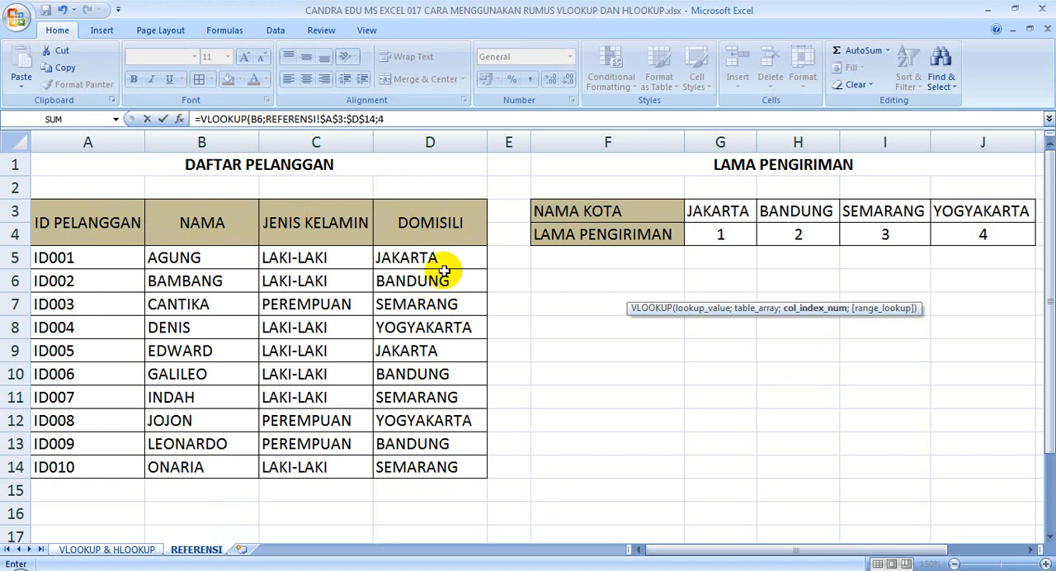
{"action": "type", "text": ";"}
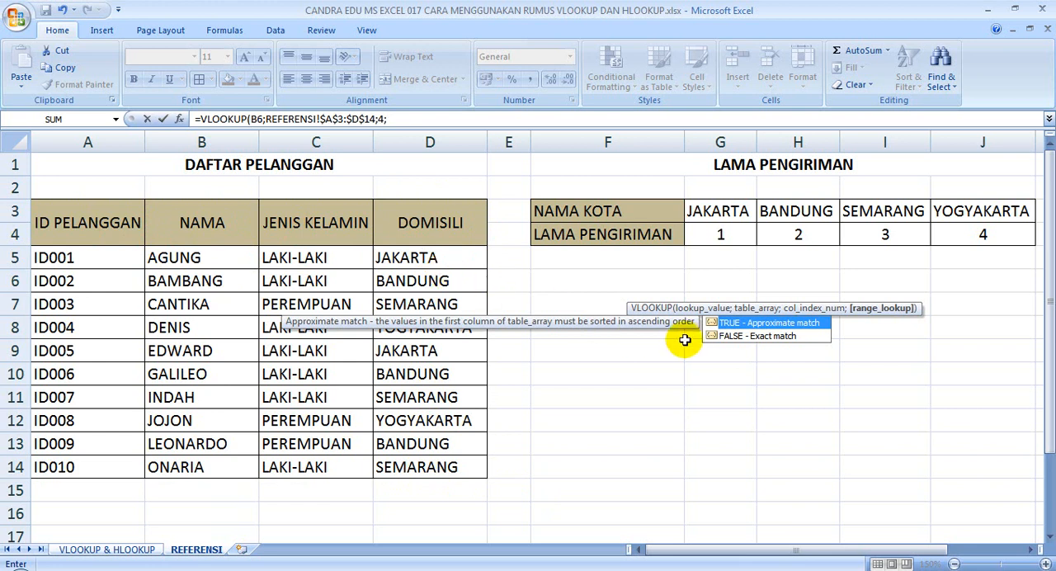
Finish the DOMISILI VLOOKUP formula with FALSE for an exact match, and fill it from E6 down to E15
{"action": "double_click", "coordinate": [729, 336]}
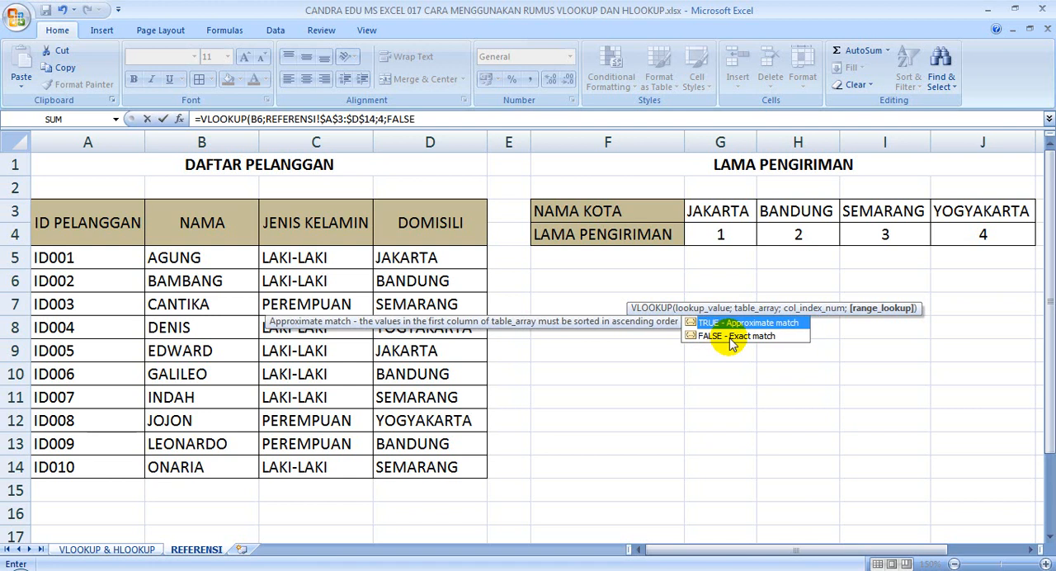
{"action": "type", "text": ")"}
{"action": "key", "text": "Return"}
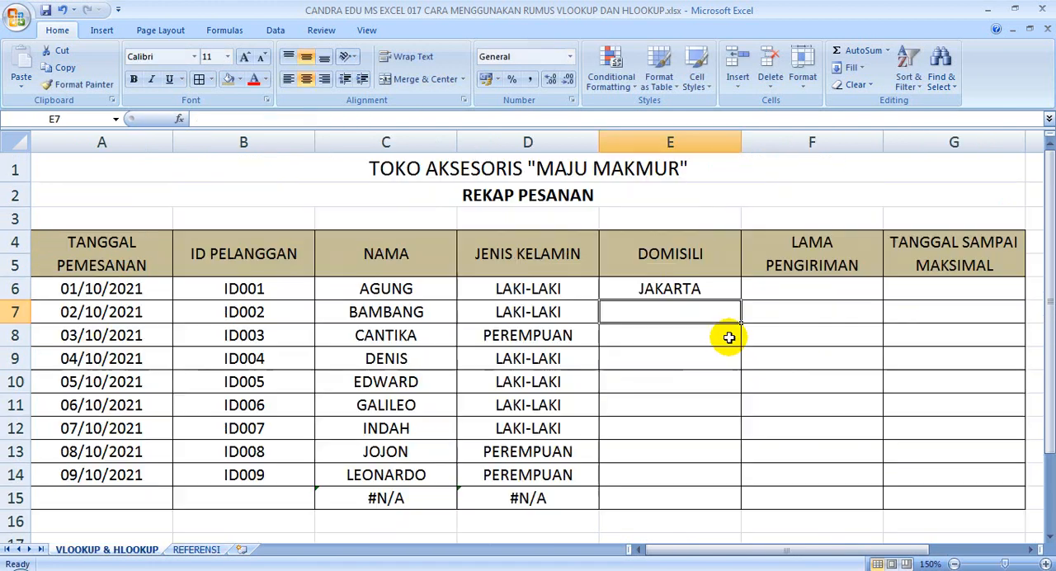
{"action": "left_click", "coordinate": [714, 291]}
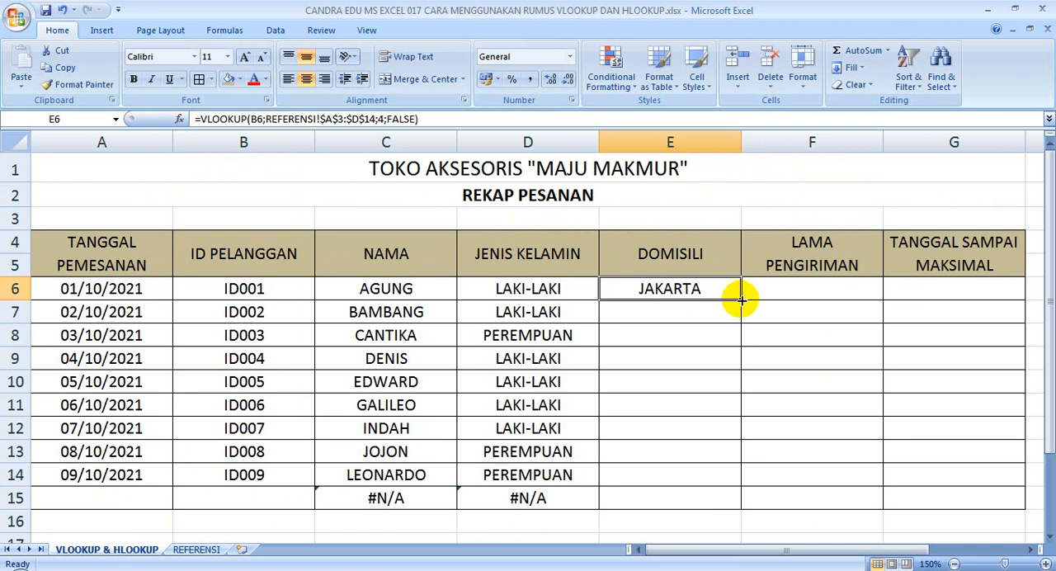
{"action": "left_click_drag", "start_coordinate": [741, 300], "coordinate": [734, 509]}
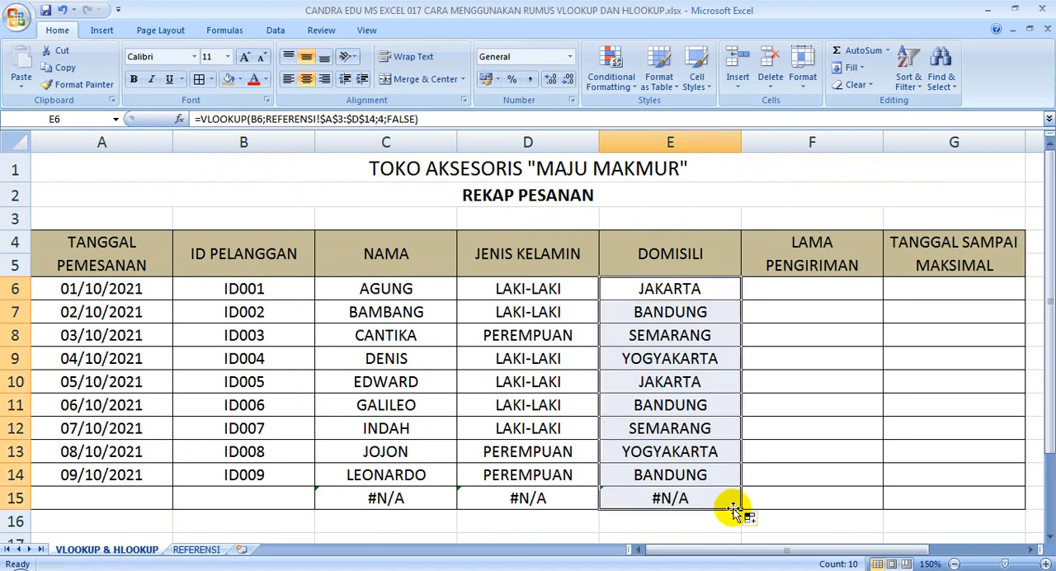
Examine the LAMA PENGIRIMAN table on the REFERENSI sheet, checking its NAMA KOTA and LAMA PENGIRIMAN rows, and return to the recap sheet
{"action": "left_click", "coordinate": [794, 288]}
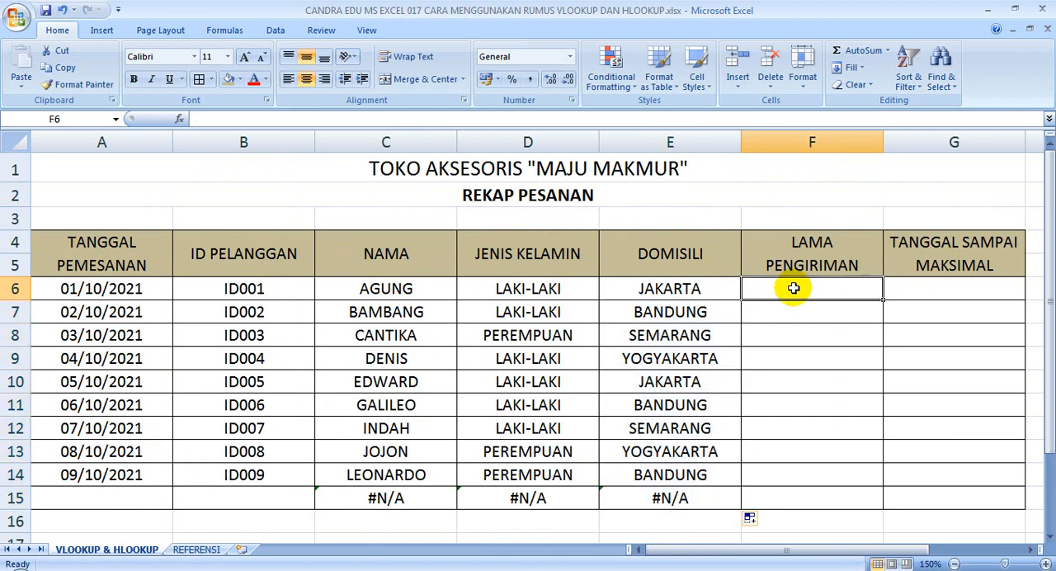
{"action": "left_click", "coordinate": [186, 550]}
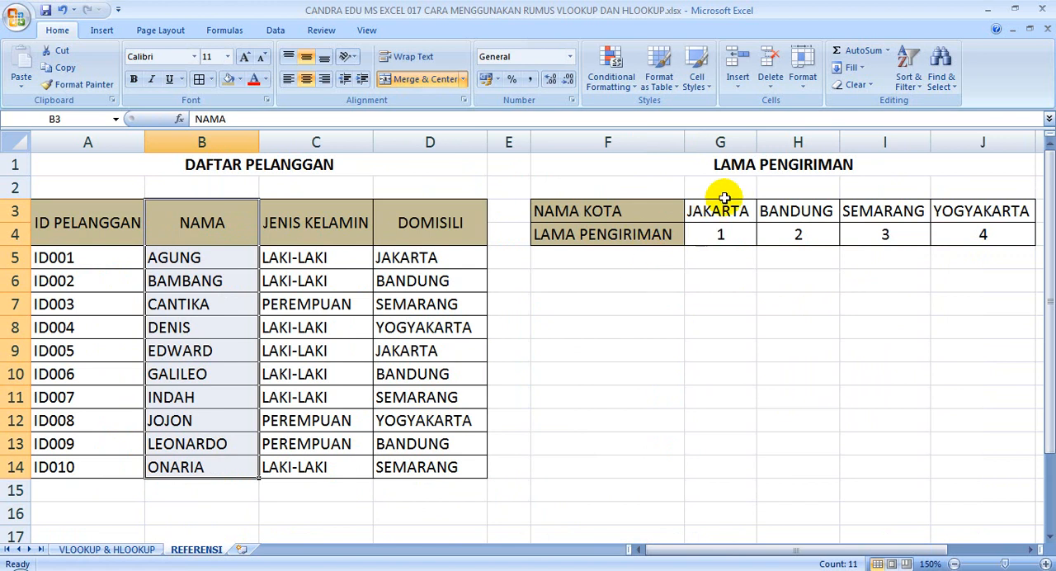
{"action": "left_click", "coordinate": [756, 167]}
{"action": "left_click", "coordinate": [756, 168]}
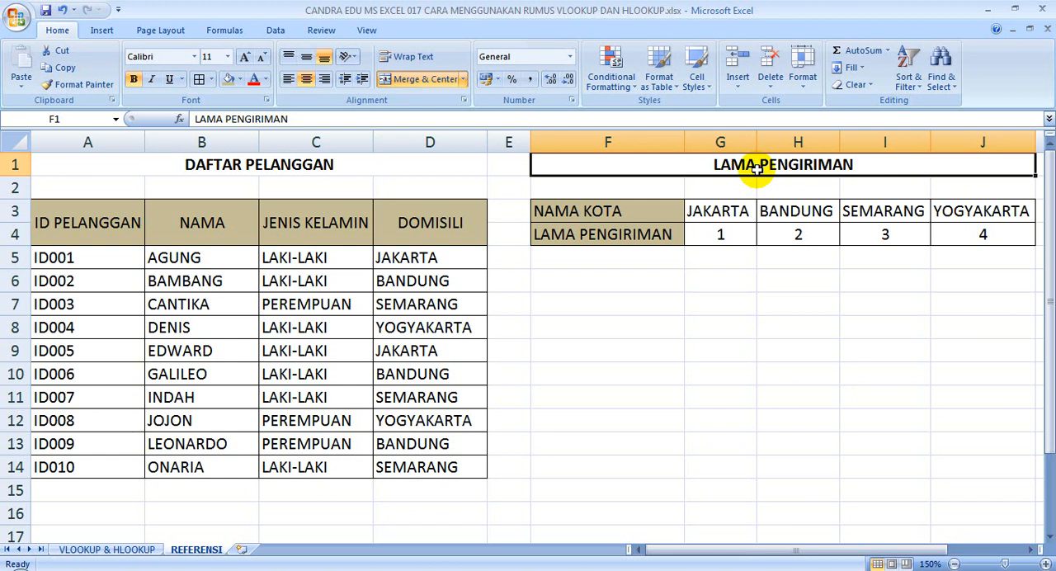
{"action": "left_click", "coordinate": [640, 218]}
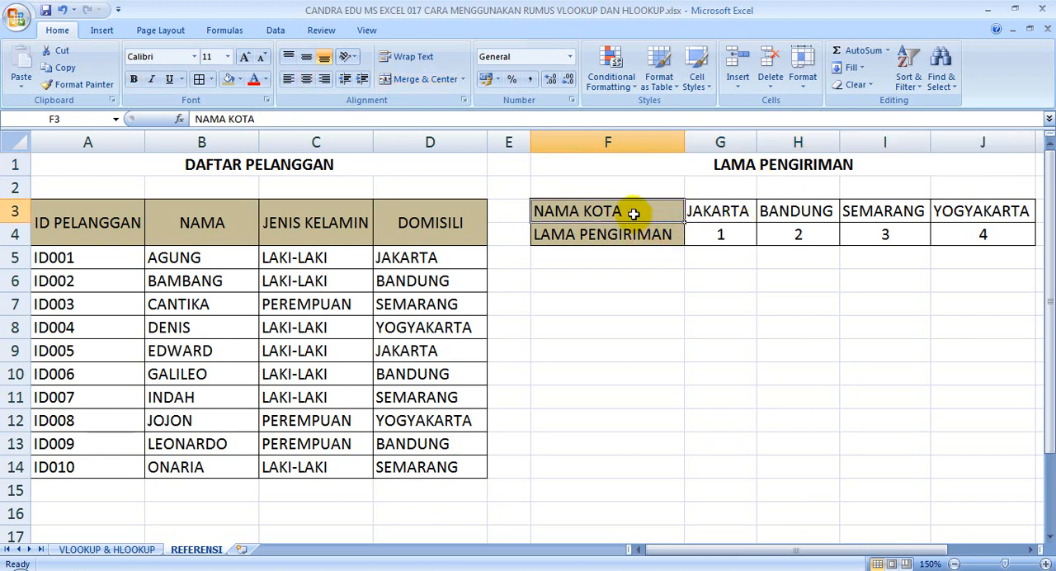
{"action": "left_click", "coordinate": [581, 243]}
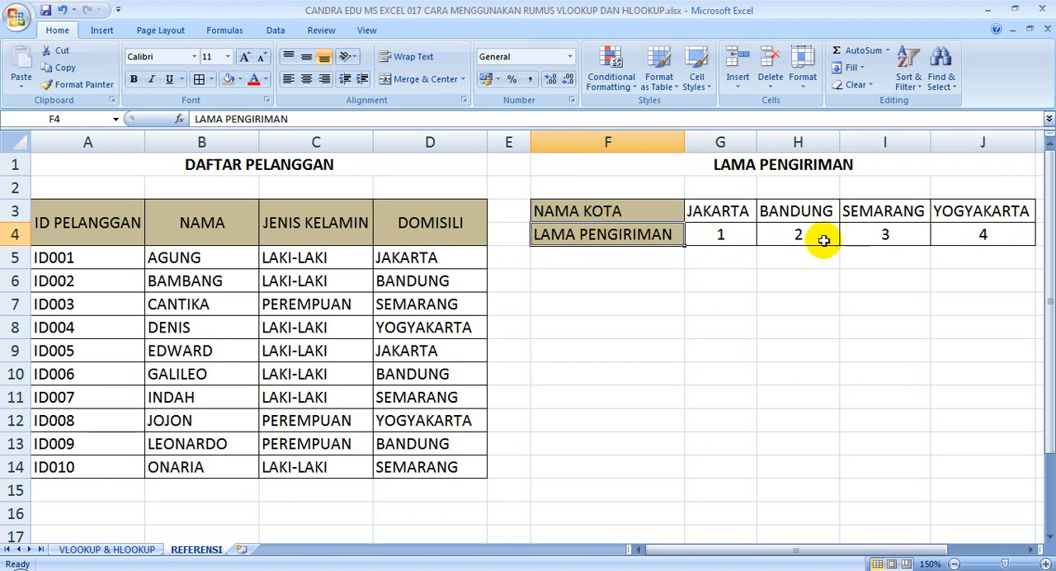
{"action": "left_click", "coordinate": [724, 238]}
{"action": "left_click", "coordinate": [725, 239]}
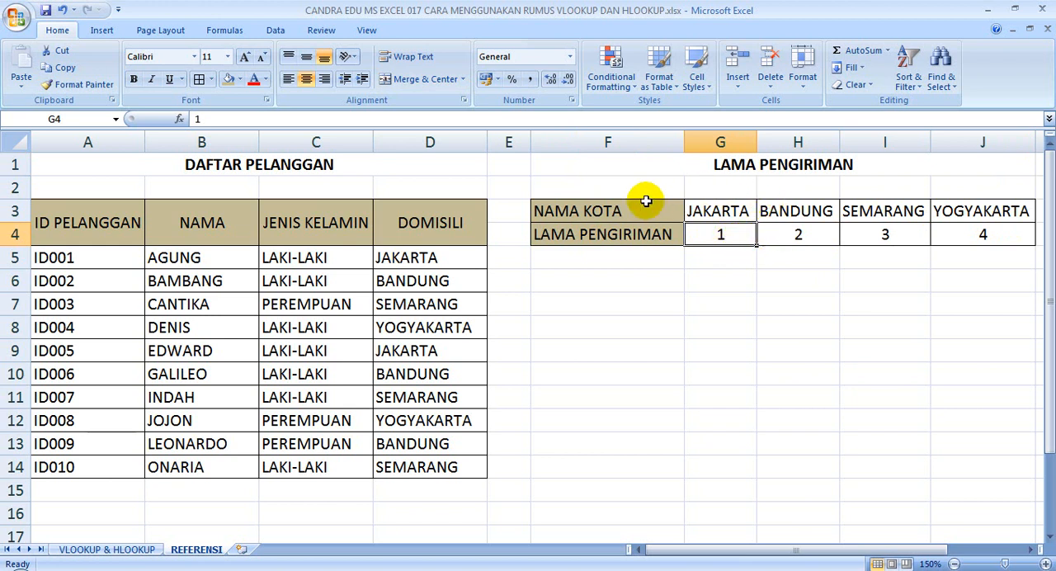
{"action": "left_click", "coordinate": [745, 167]}
{"action": "left_click_drag", "start_coordinate": [631, 211], "coordinate": [642, 230]}
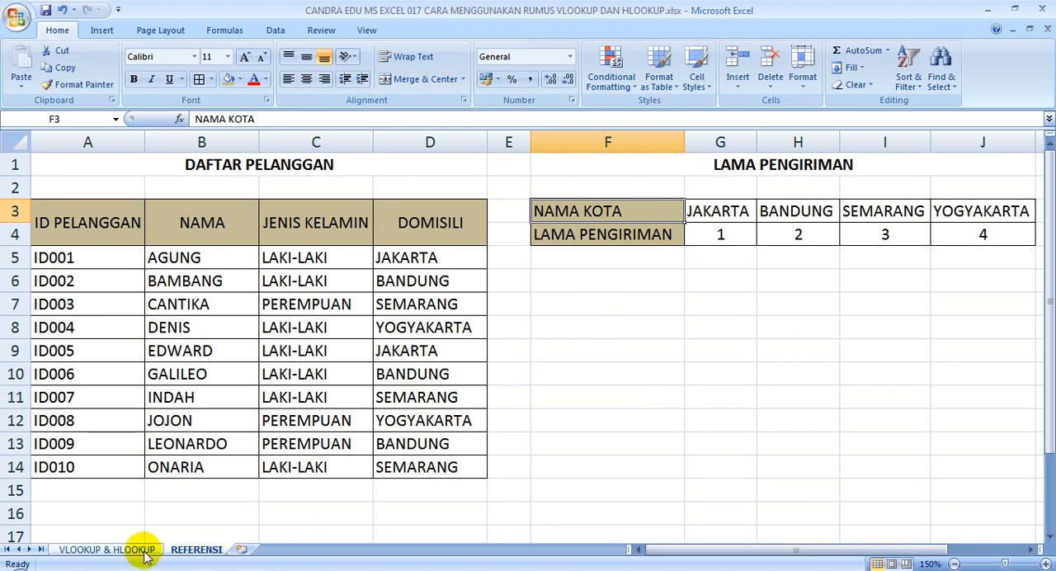
{"action": "left_click", "coordinate": [107, 550]}
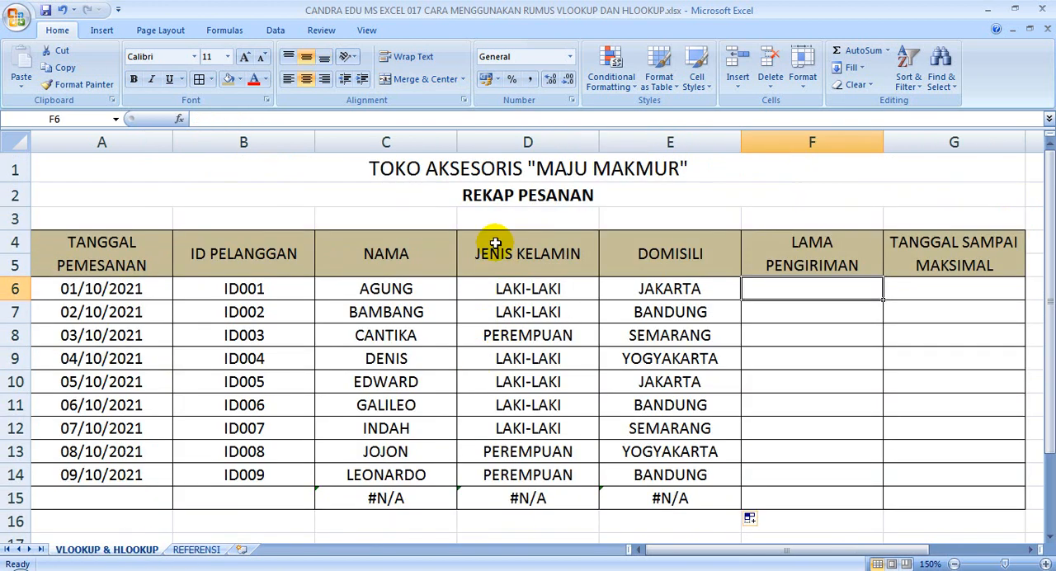
Start an HLOOKUP formula in F6 under LAMA PENGIRIMAN with E6 as the lookup value
{"action": "left_click", "coordinate": [505, 197]}
{"action": "left_click", "coordinate": [784, 289]}
{"action": "left_click", "coordinate": [784, 290]}
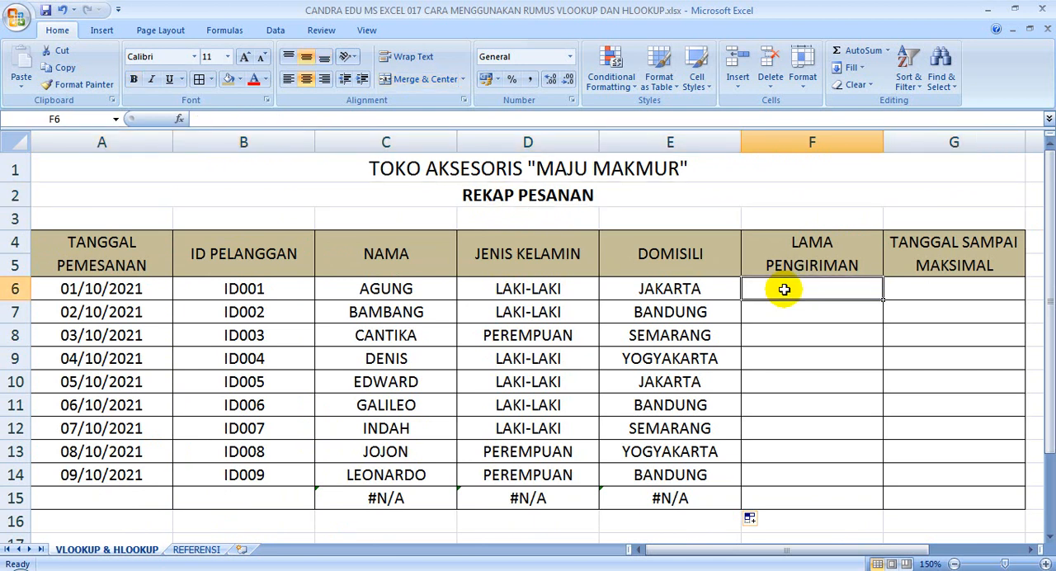
{"action": "type", "text": "="}
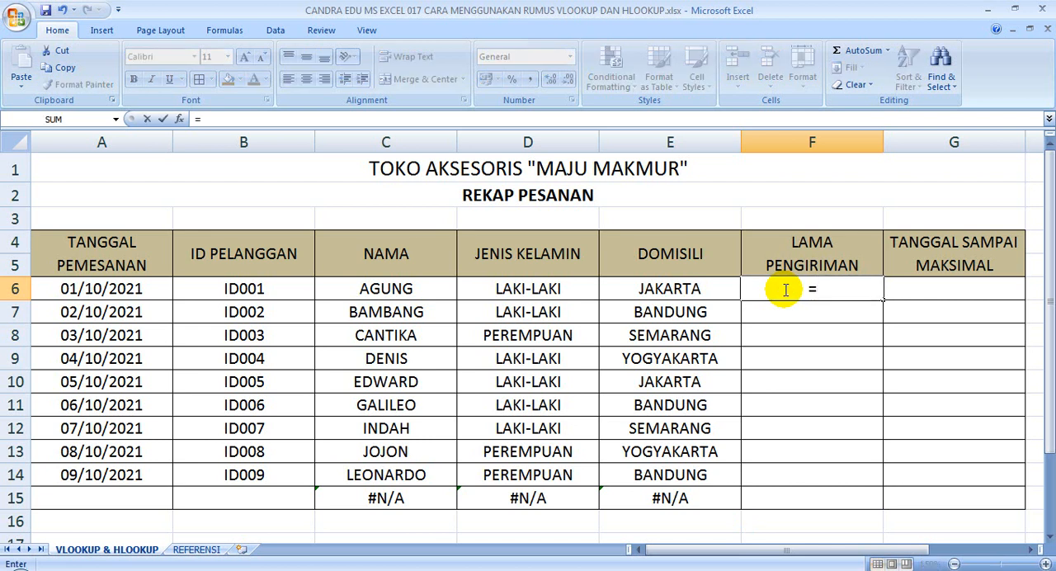
{"action": "type", "text": "HLOOKUP("}
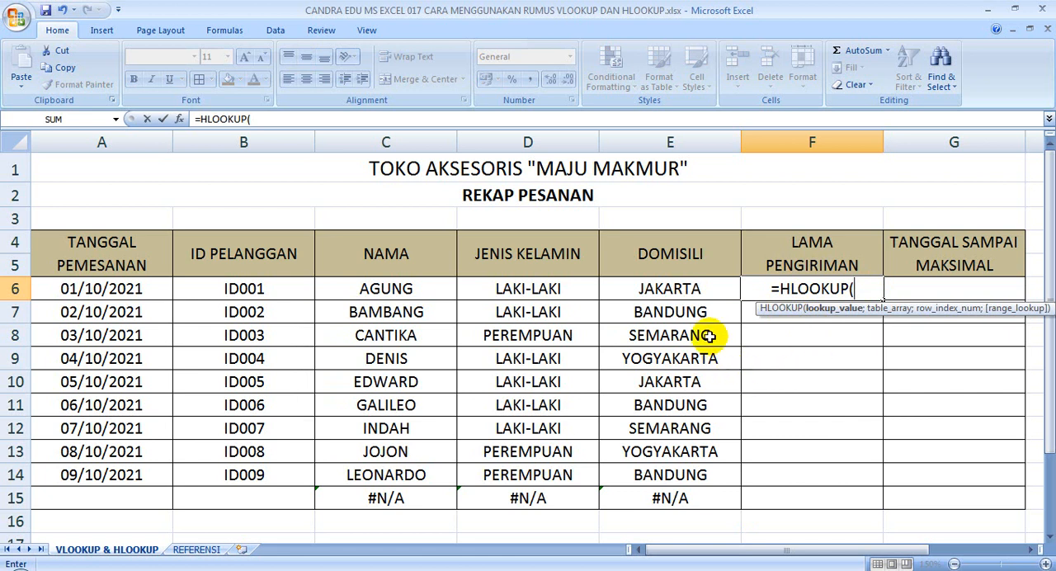
{"action": "left_click", "coordinate": [670, 287]}
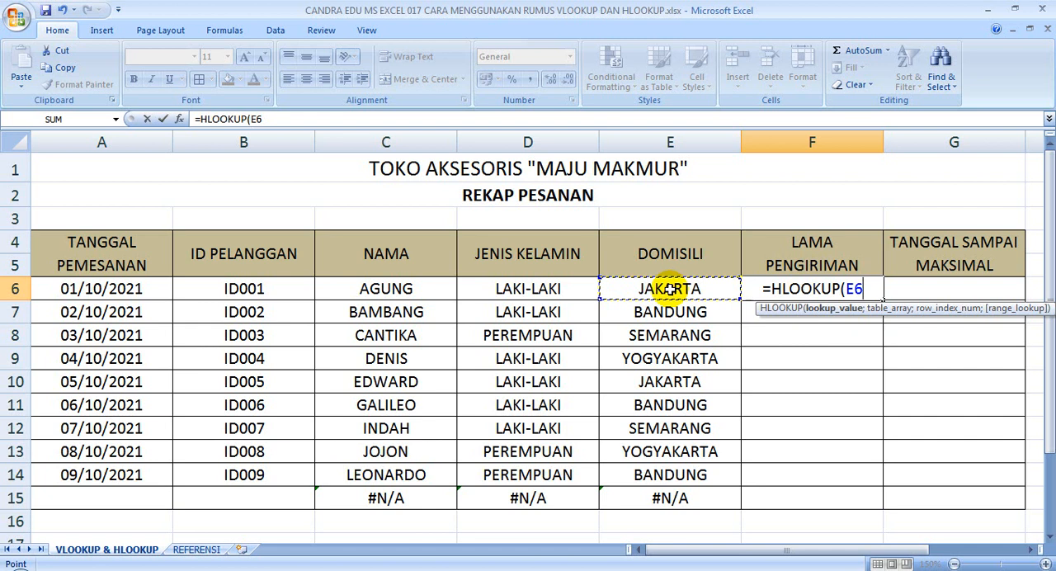
{"action": "type", "text": ";"}
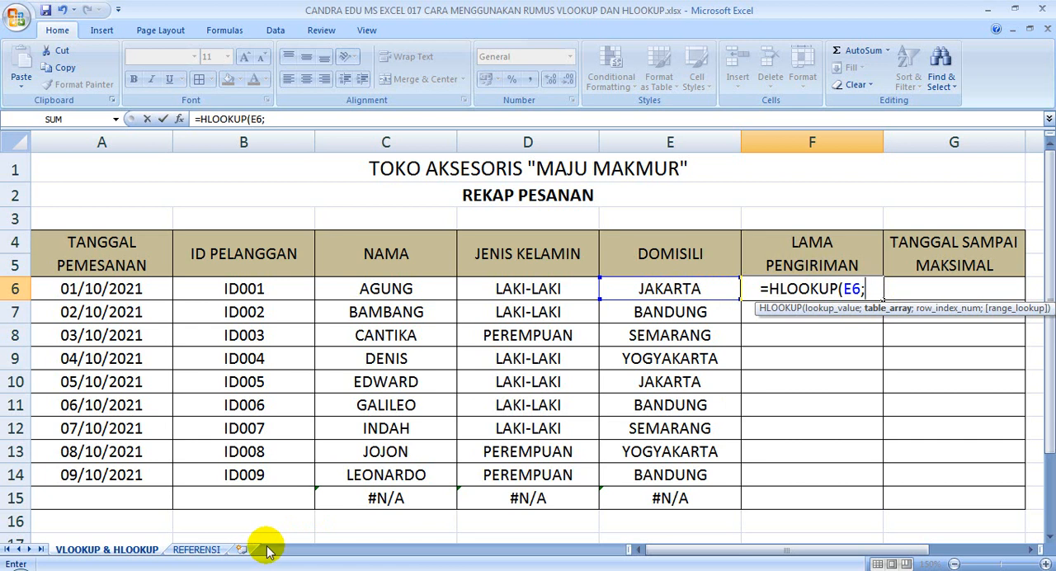
Add the absolute table range REFERENSI!$F$3:$J$4 and row index 2 to the LAMA PENGIRIMAN HLOOKUP formula
{"action": "left_click", "coordinate": [207, 548]}
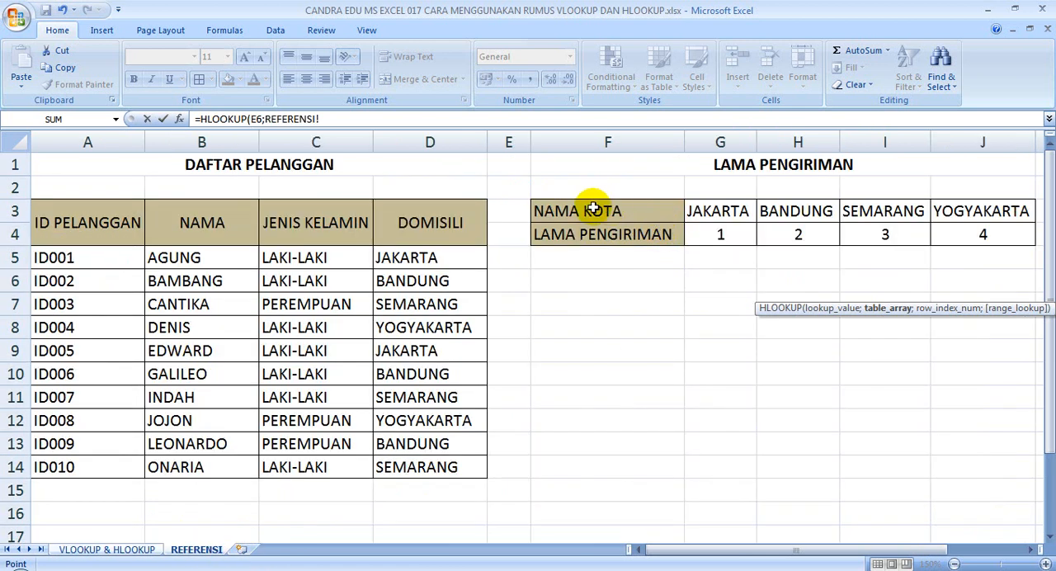
{"action": "left_click_drag", "start_coordinate": [594, 208], "coordinate": [973, 235]}
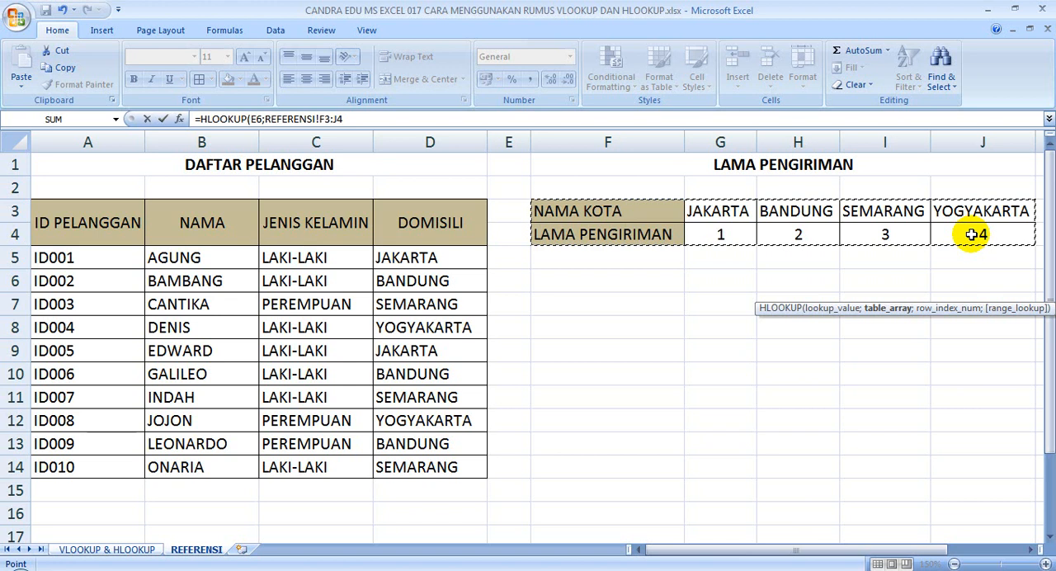
{"action": "key", "text": "F4"}
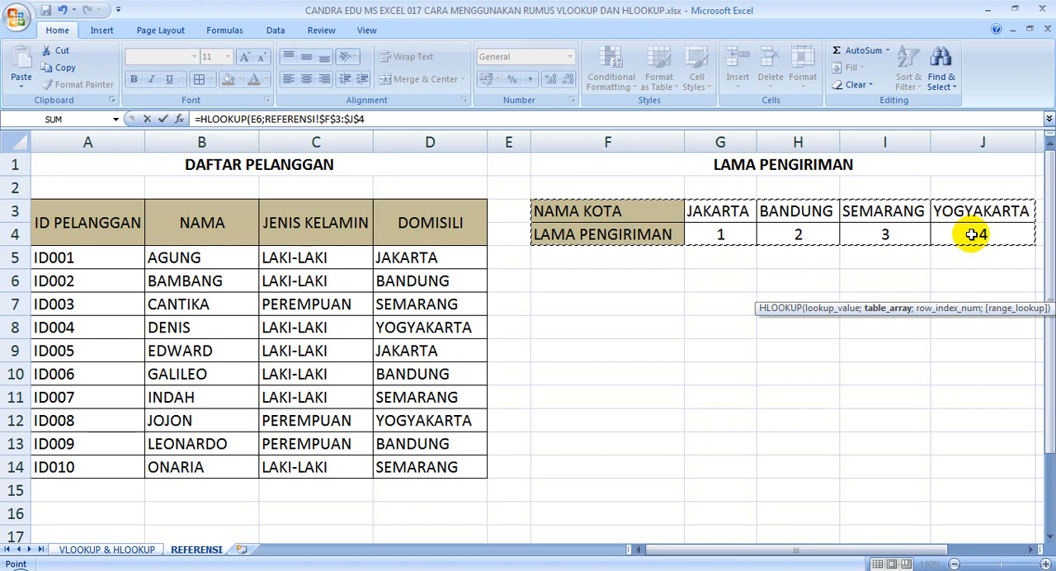
{"action": "type", "text": ";2"}
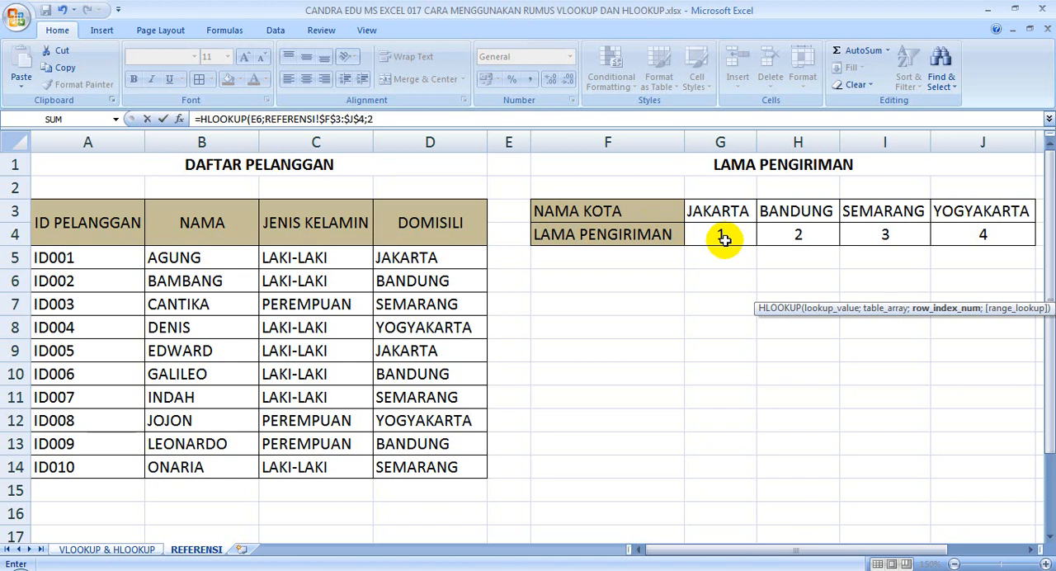
Finish the LAMA PENGIRIMAN formula with FALSE for an exact match, and fill it from F6 down to F15
{"action": "type", "text": ";"}
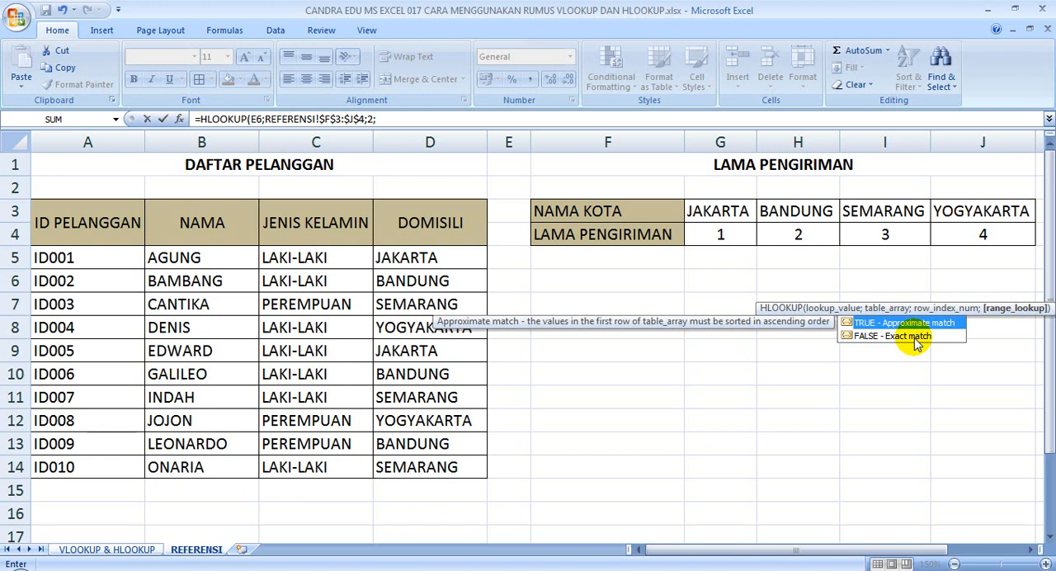
{"action": "type", "text": "FALSE"}
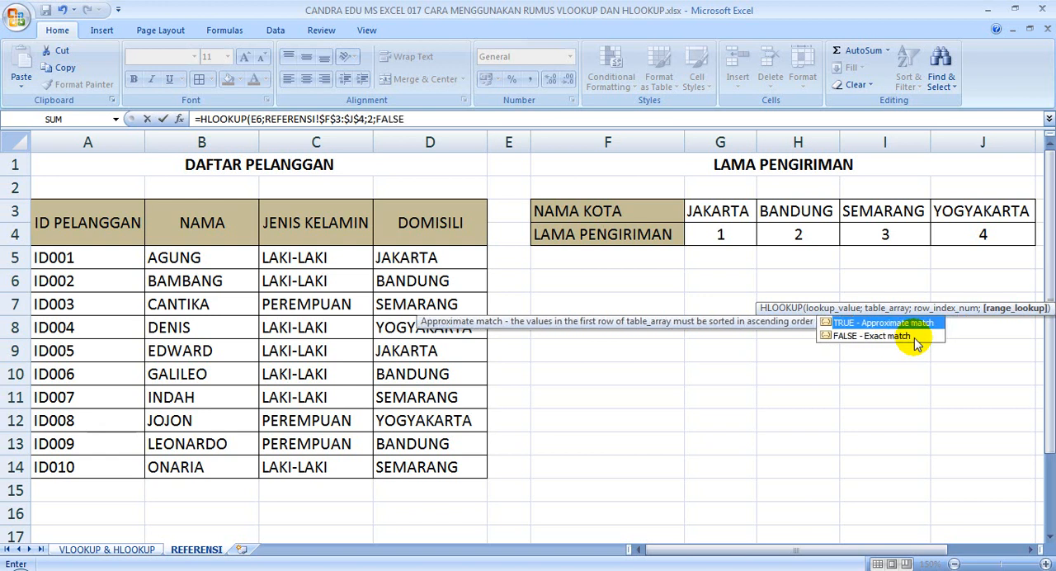
{"action": "type", "text": ")"}
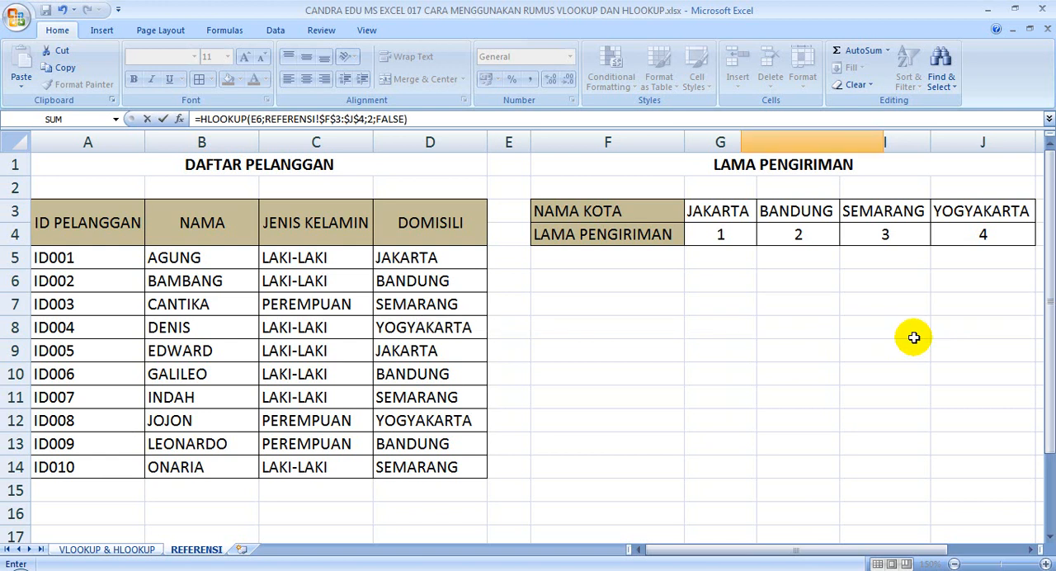
{"action": "key", "text": "Return"}
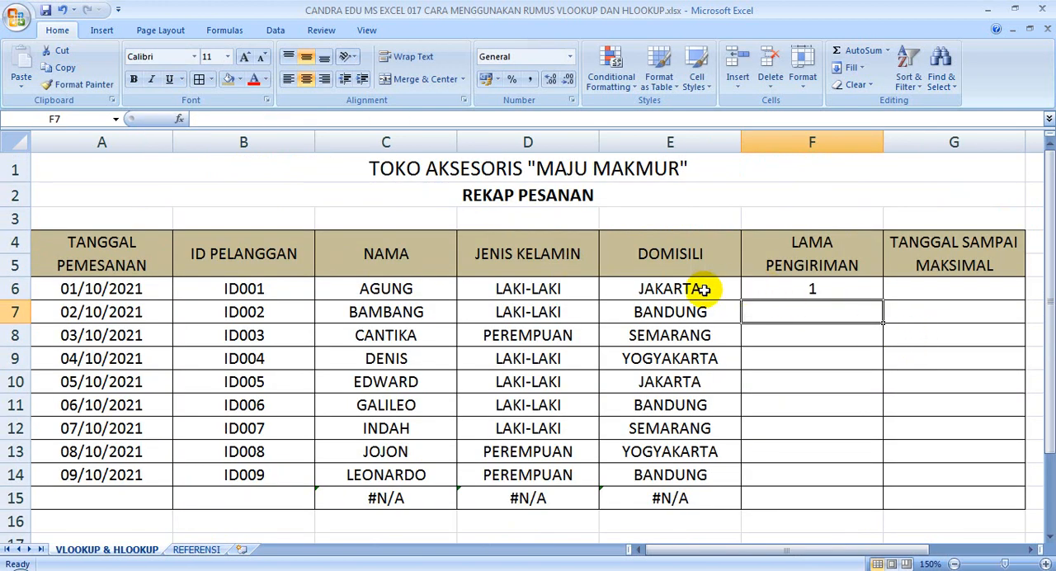
{"action": "left_click", "coordinate": [827, 289]}
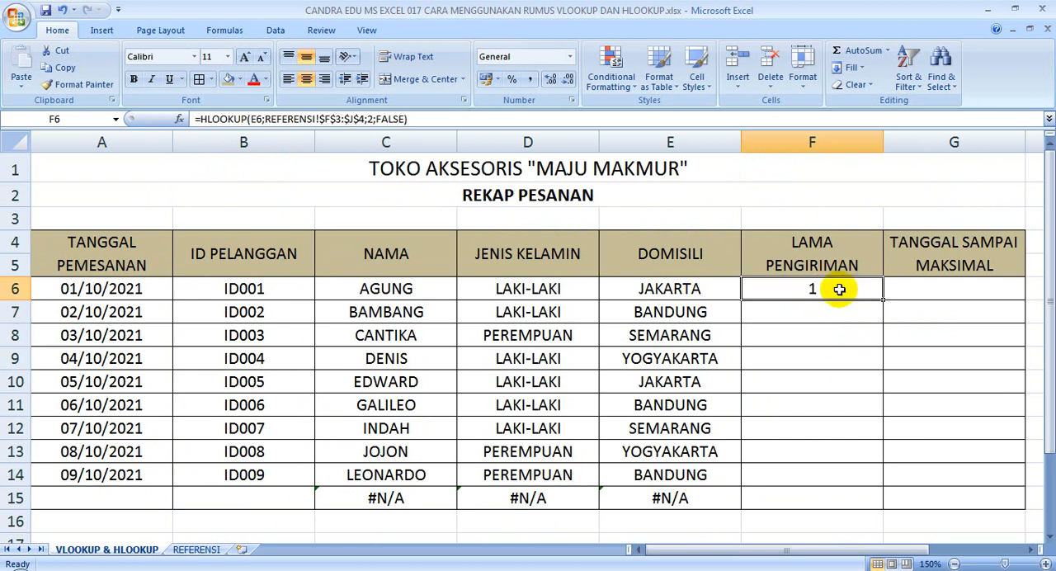
{"action": "left_click_drag", "start_coordinate": [883, 299], "coordinate": [872, 501]}
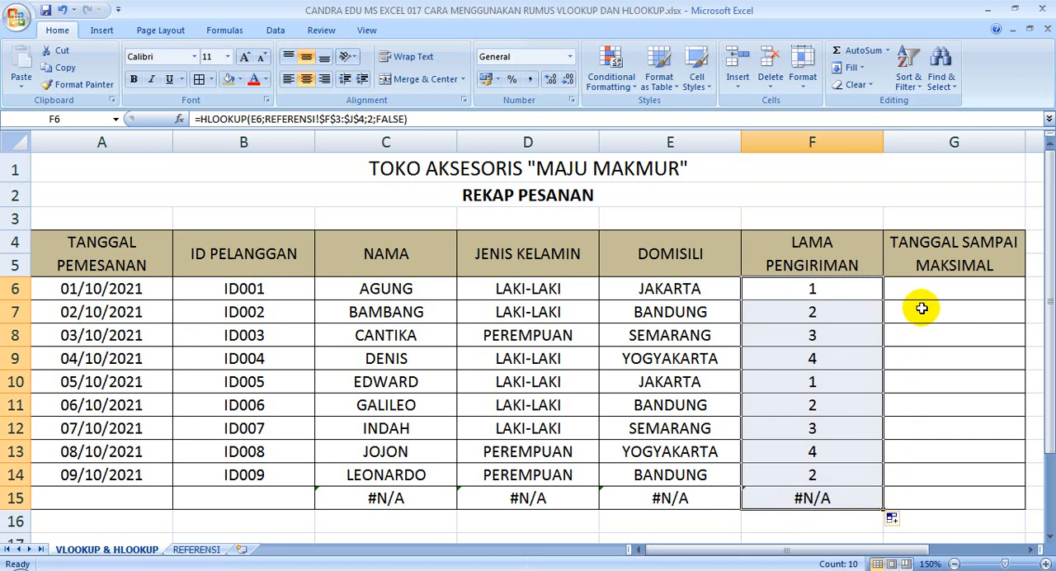
Calculate TANGGAL SAMPAI MAKSIMAL in G6 with the formula =A6+F6, and fill it down to G15
{"action": "left_click", "coordinate": [944, 263]}
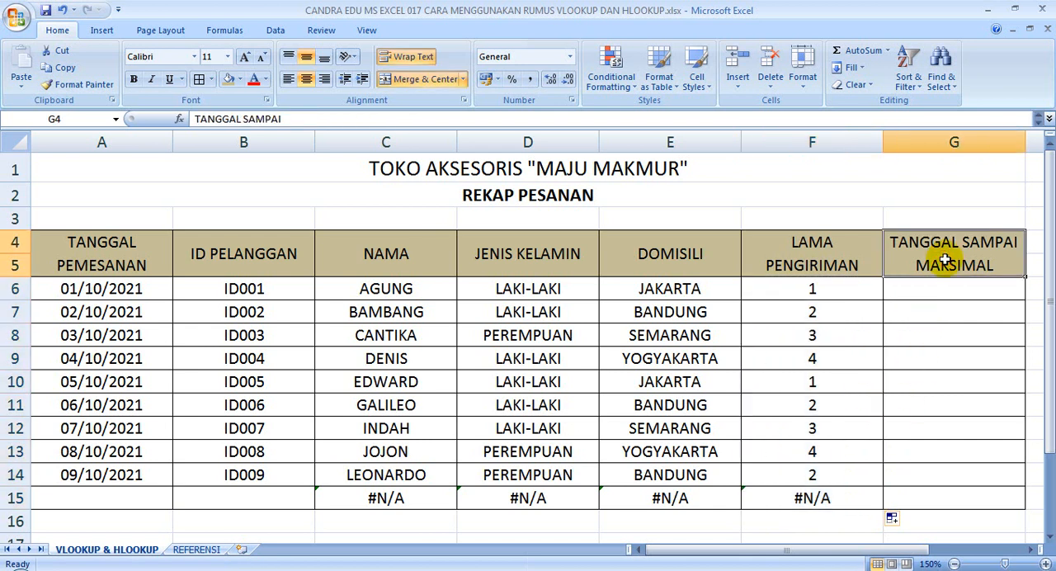
{"action": "left_click", "coordinate": [973, 292]}
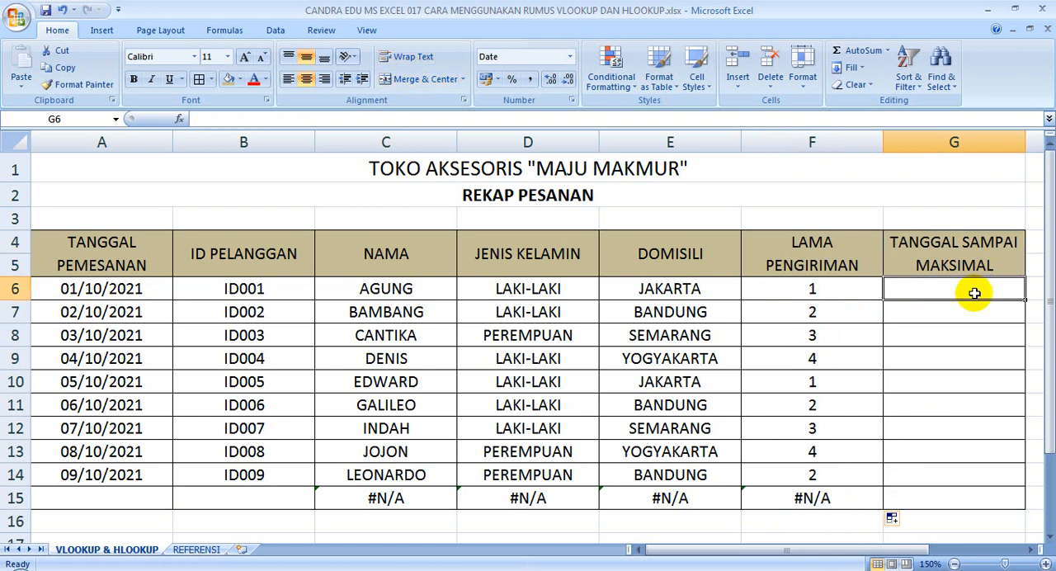
{"action": "left_click", "coordinate": [185, 550]}
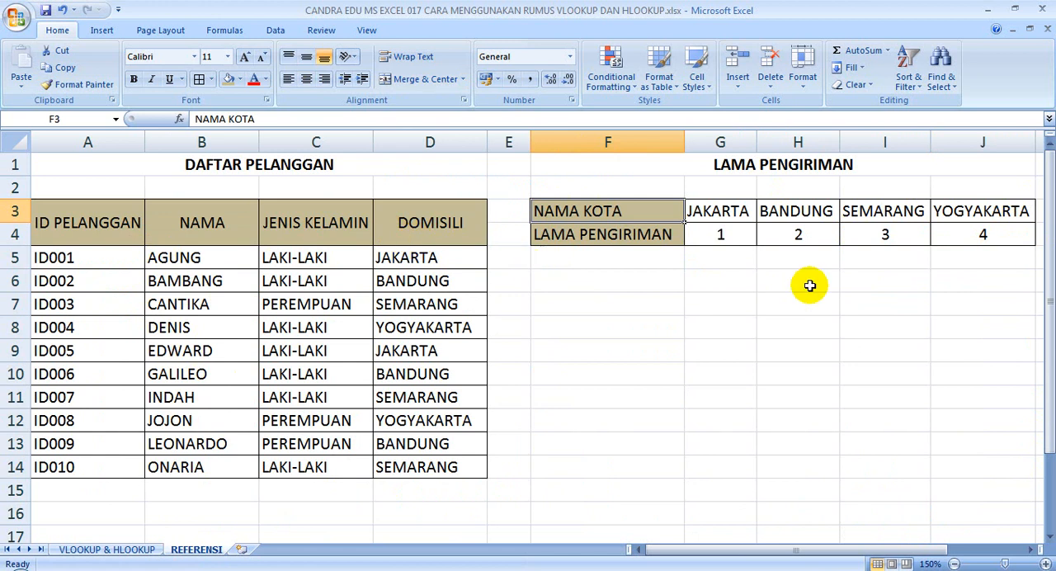
{"action": "left_click", "coordinate": [102, 548]}
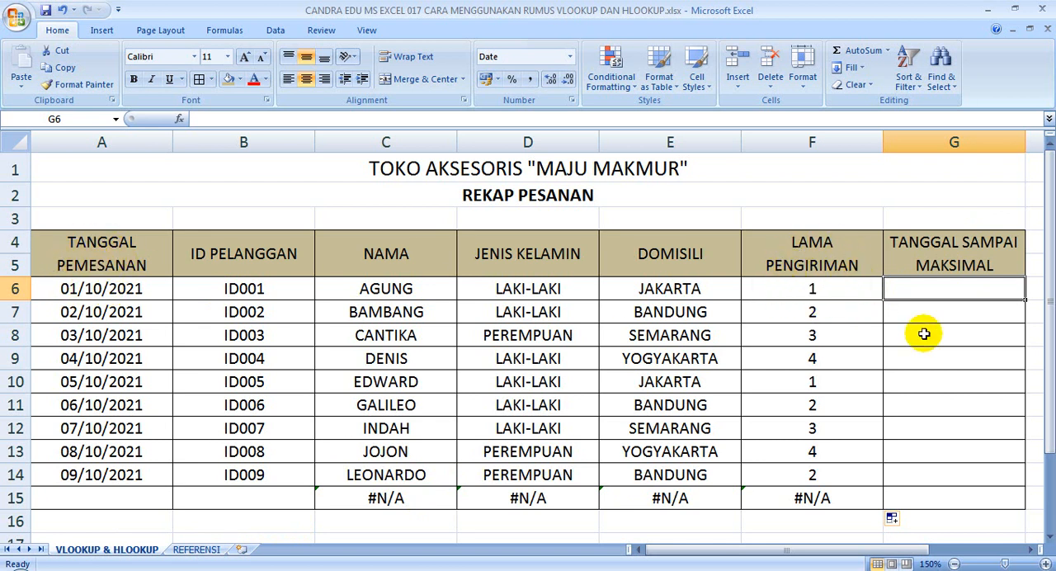
{"action": "type", "text": "="}
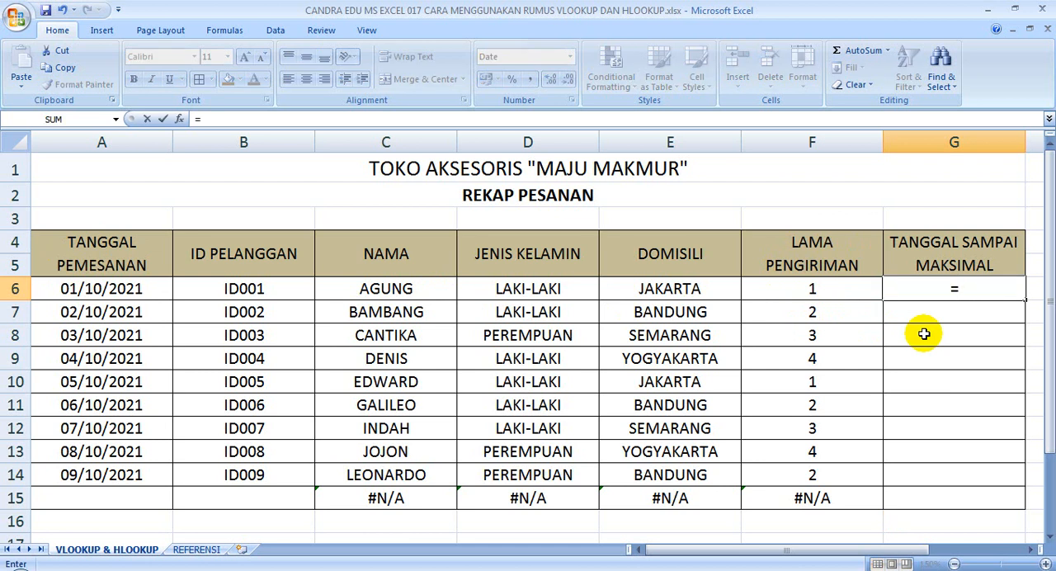
{"action": "left_click", "coordinate": [118, 290]}
{"action": "type", "text": "+"}
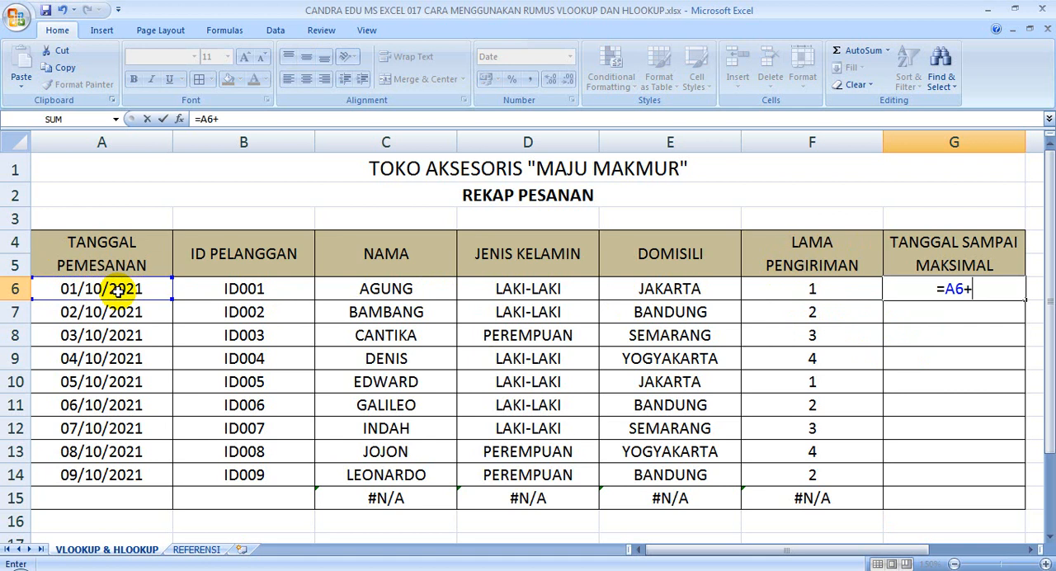
{"action": "left_click", "coordinate": [830, 294]}
{"action": "key", "text": "Return"}
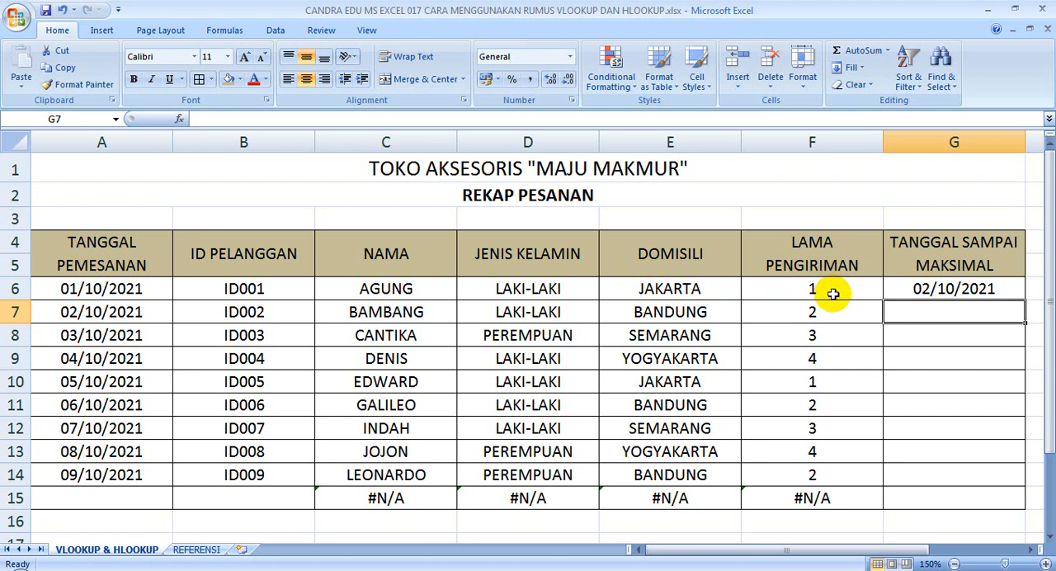
{"action": "left_click", "coordinate": [1010, 288]}
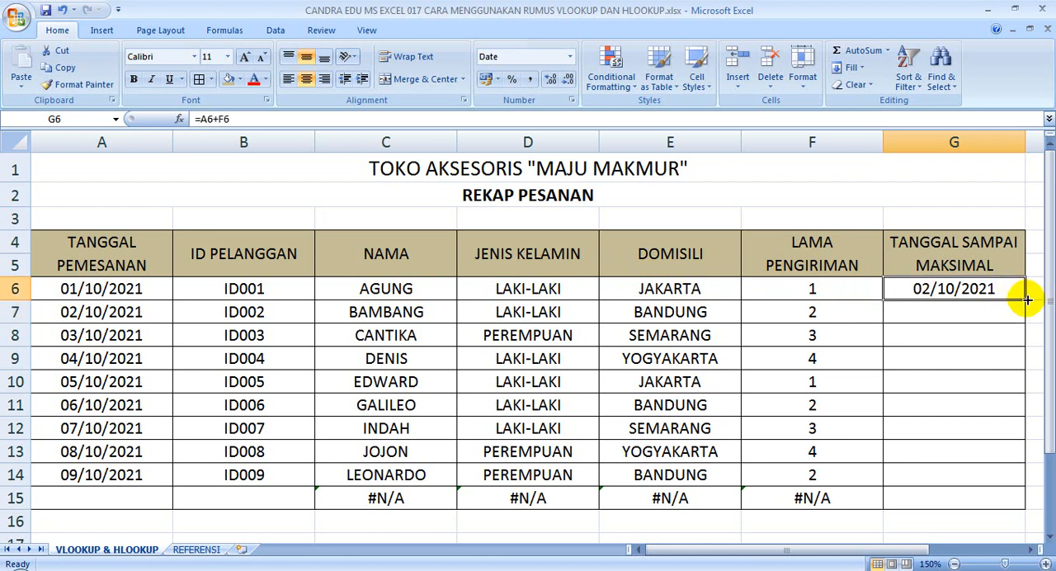
{"action": "left_click_drag", "start_coordinate": [1026, 300], "coordinate": [1013, 509]}
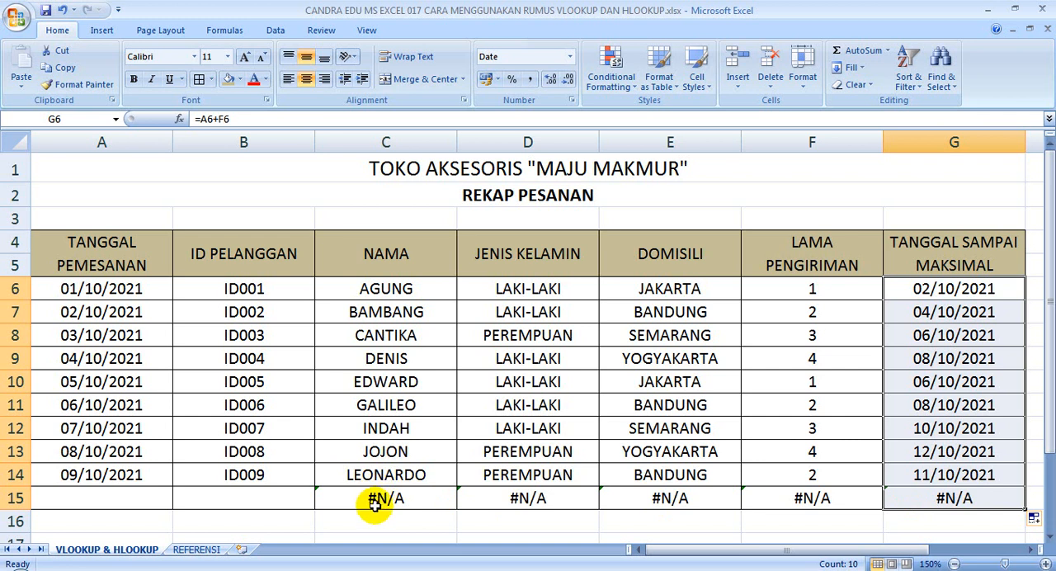
Enter 01/11/2021 as the TANGGAL PEMESANAN in A15, the empty last row of the recap table
{"action": "left_click_drag", "start_coordinate": [377, 498], "coordinate": [1020, 500]}
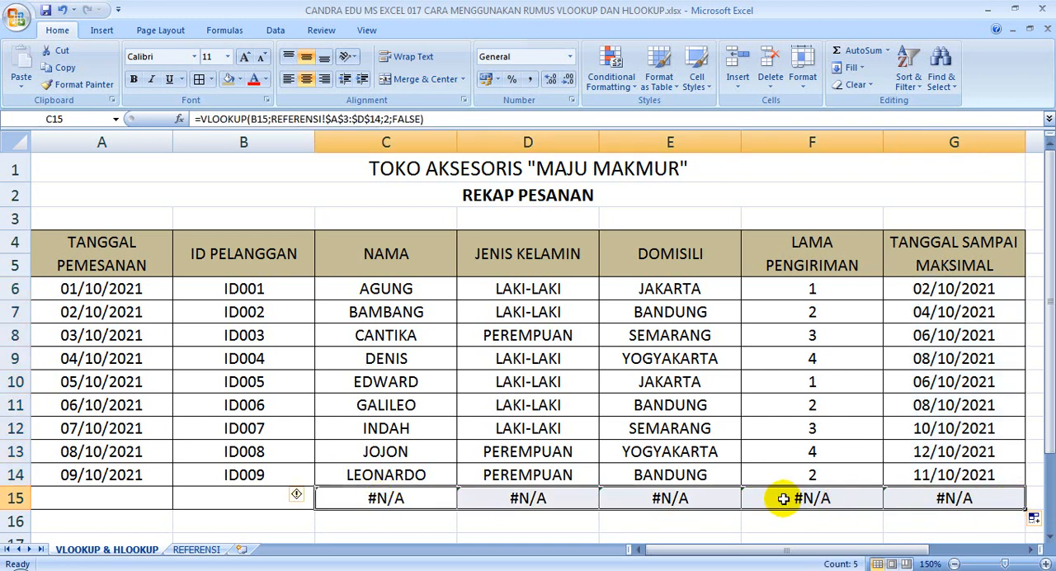
{"action": "left_click", "coordinate": [221, 502]}
{"action": "left_click", "coordinate": [116, 501]}
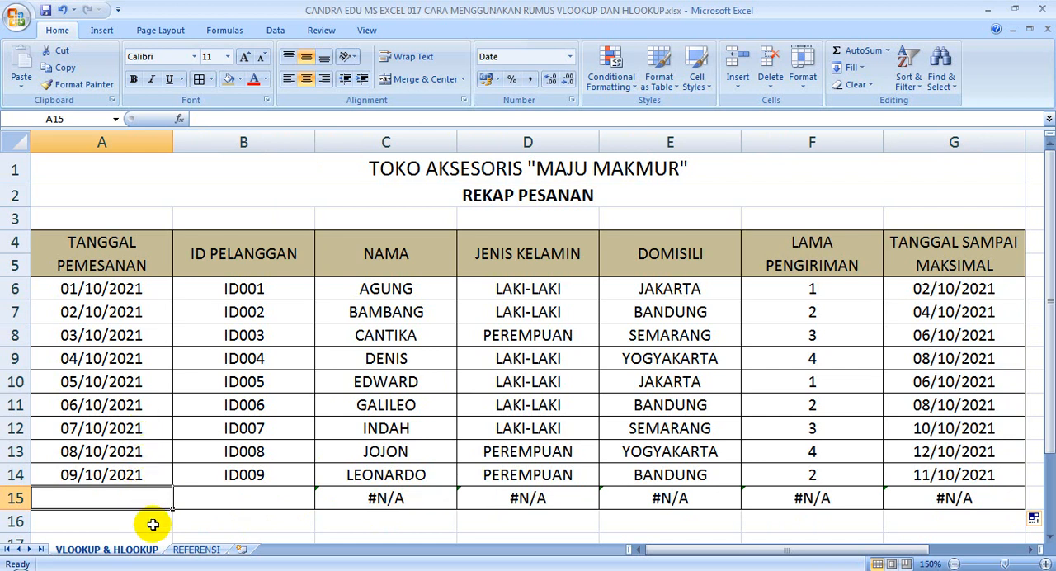
{"action": "type", "text": "1"}
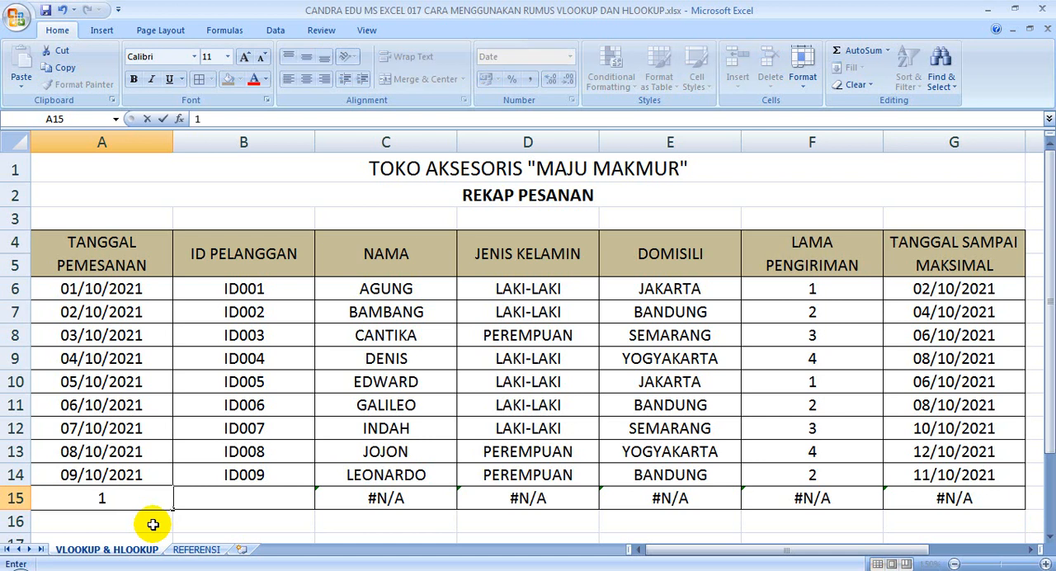
{"action": "key", "text": "BackSpace"}
{"action": "type", "text": "01/11/2021"}
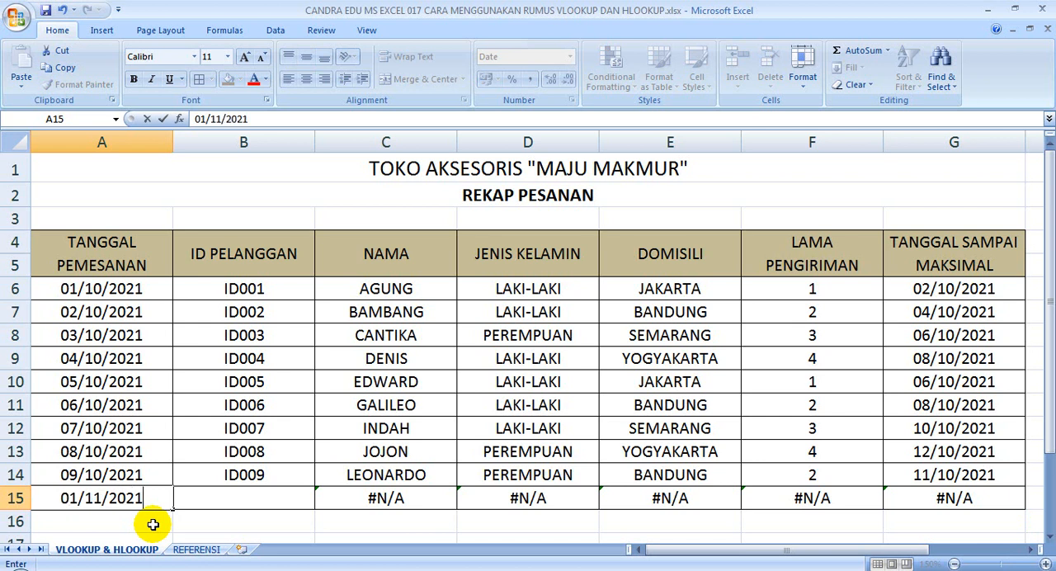
{"action": "key", "text": "Return"}
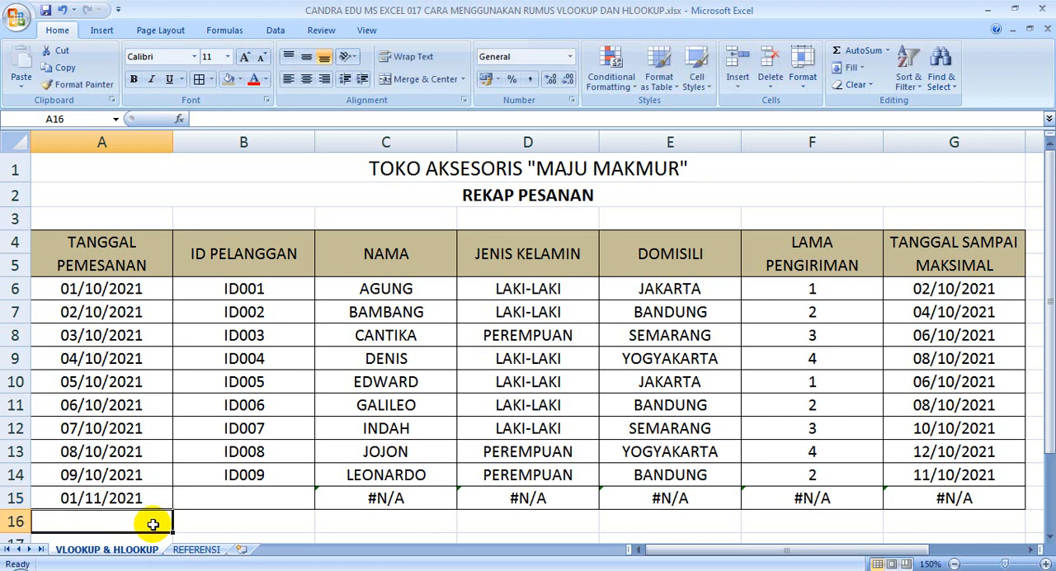
Enter the same customer ID as in B10 under ID PELANGGAN in B15
{"action": "key", "text": "Up"}
{"action": "key", "text": "Right"}
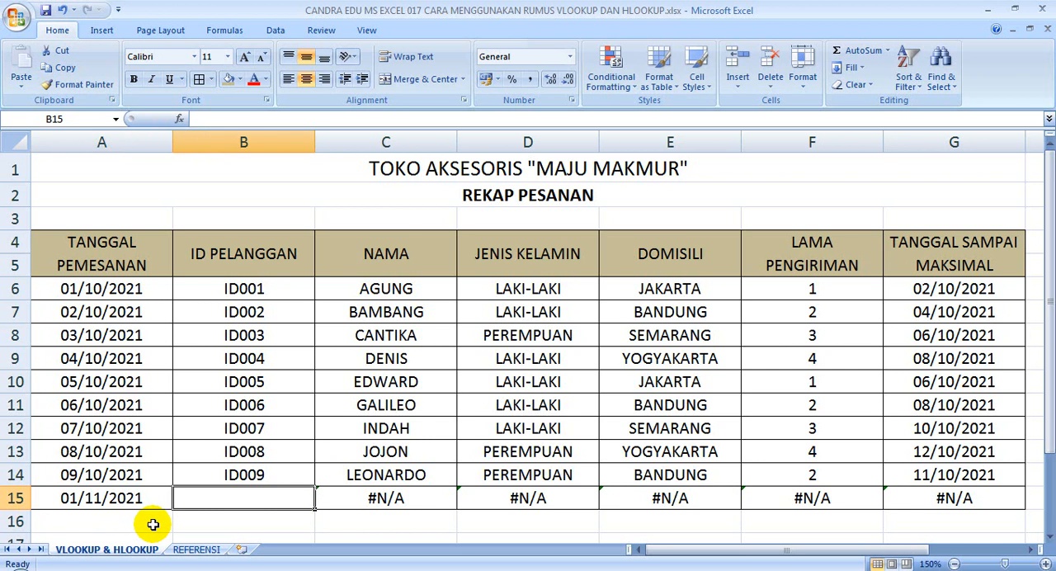
{"action": "type", "text": "ID005"}
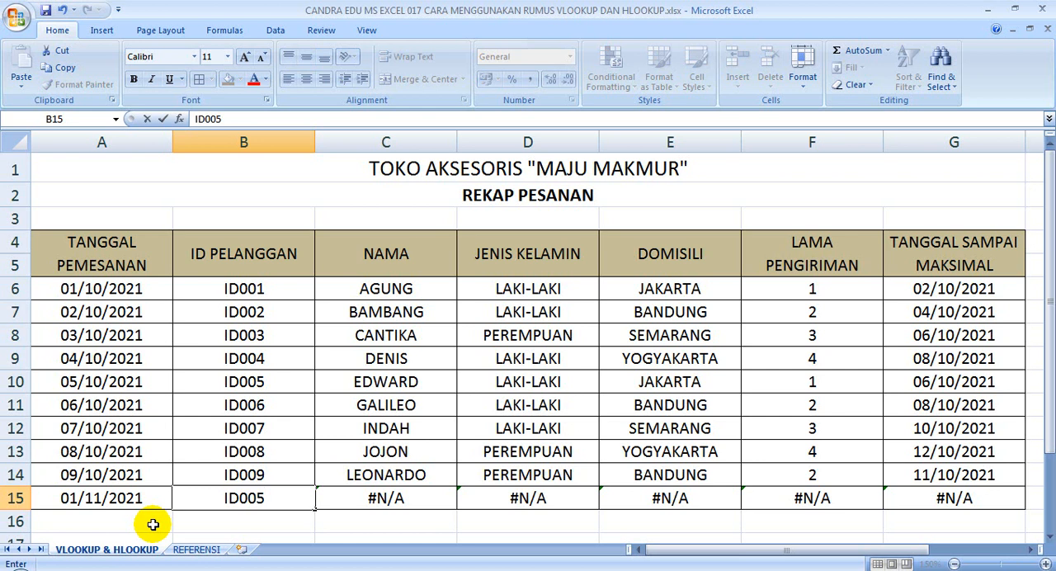
{"action": "key", "text": "Return"}
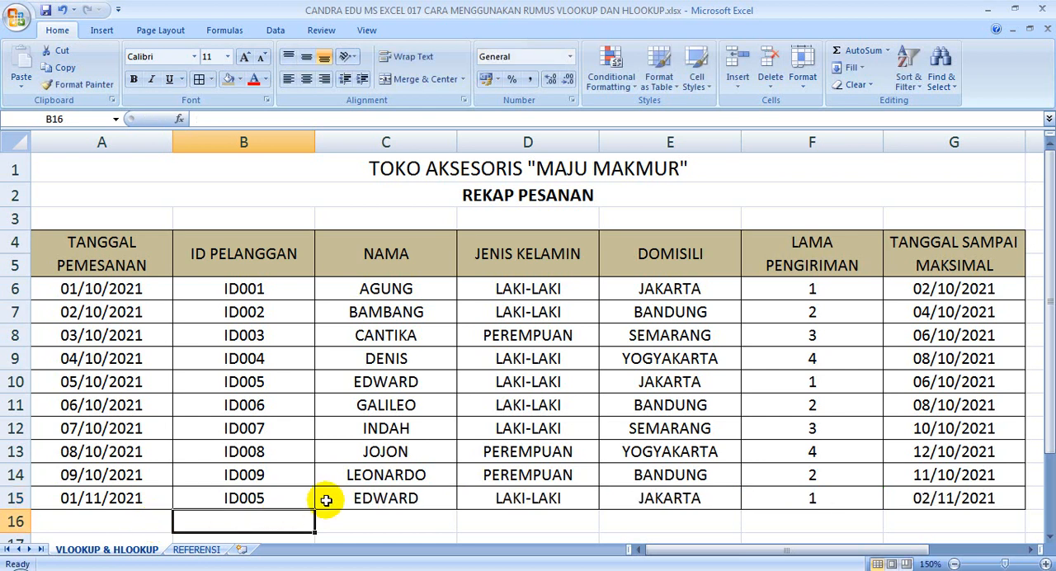
Check the lookup formulas and results in row 15 for NAMA, JENIS KELAMIN, DOMISILI and LAMA PENGIRIMAN
{"action": "left_click", "coordinate": [361, 501]}
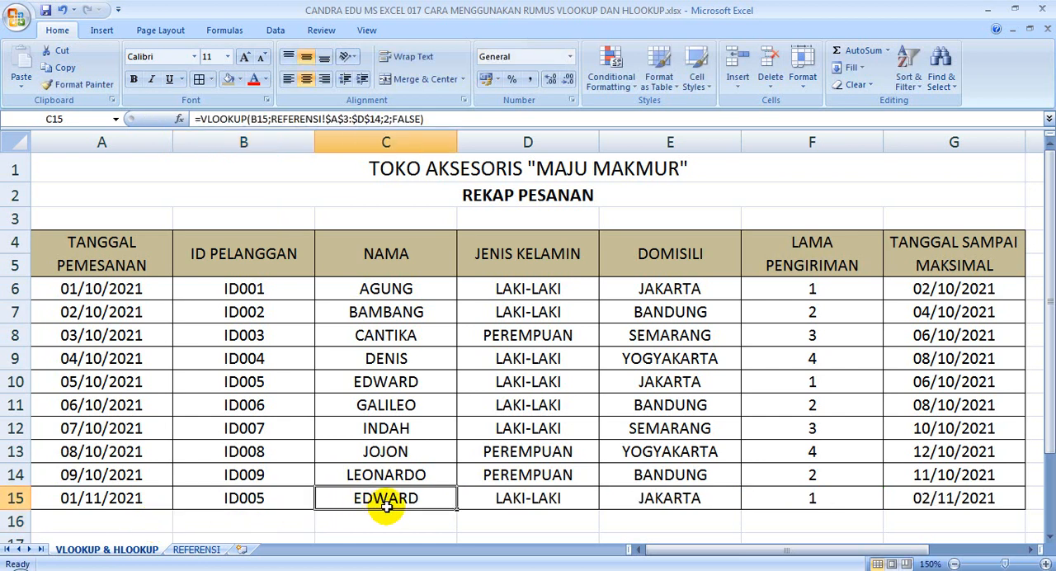
{"action": "left_click", "coordinate": [532, 506]}
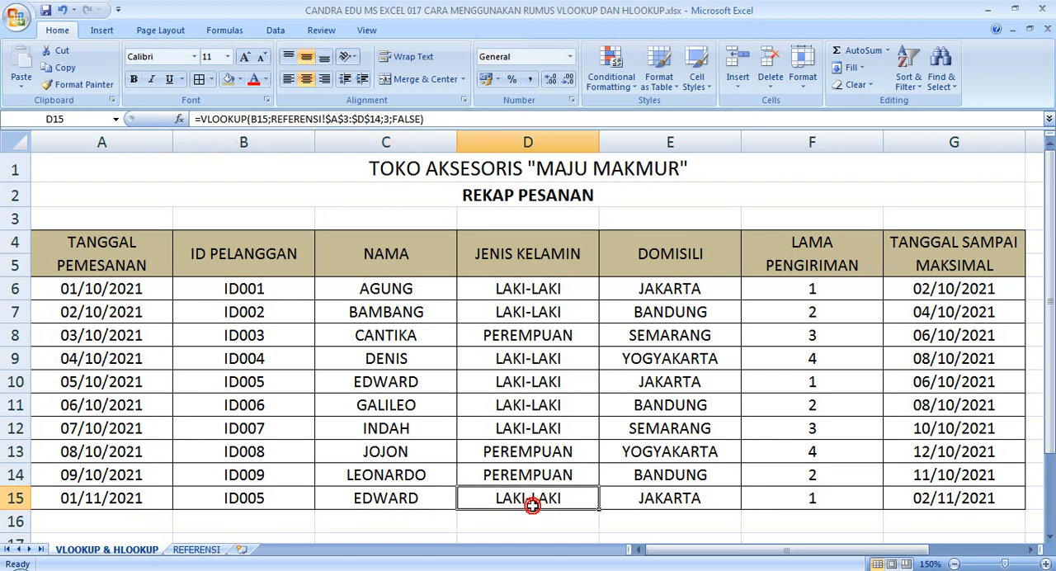
{"action": "left_click", "coordinate": [655, 500]}
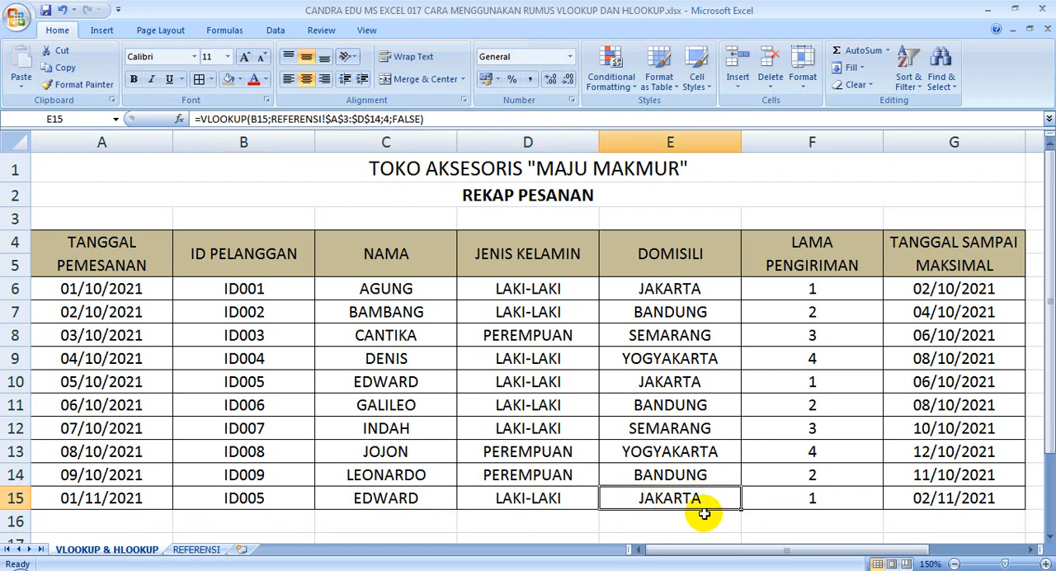
{"action": "left_click", "coordinate": [800, 501]}
{"action": "left_click", "coordinate": [801, 501]}
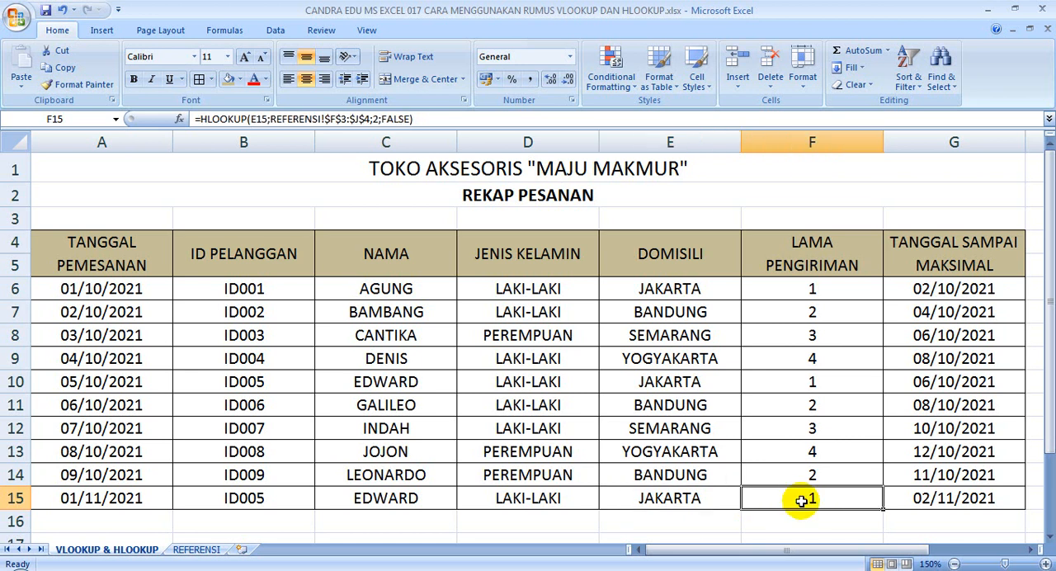